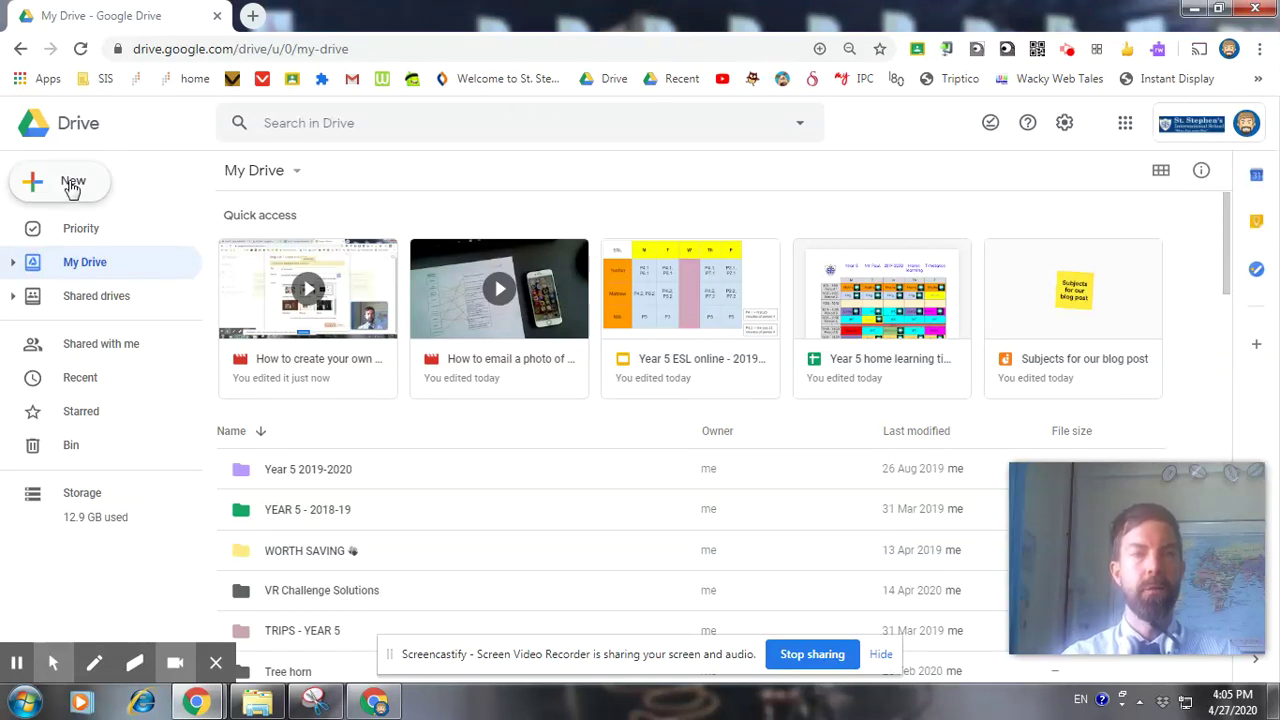
# - From Drive's New > More menu, create a blank Google Drawings file
pyautogui.click(78, 190)
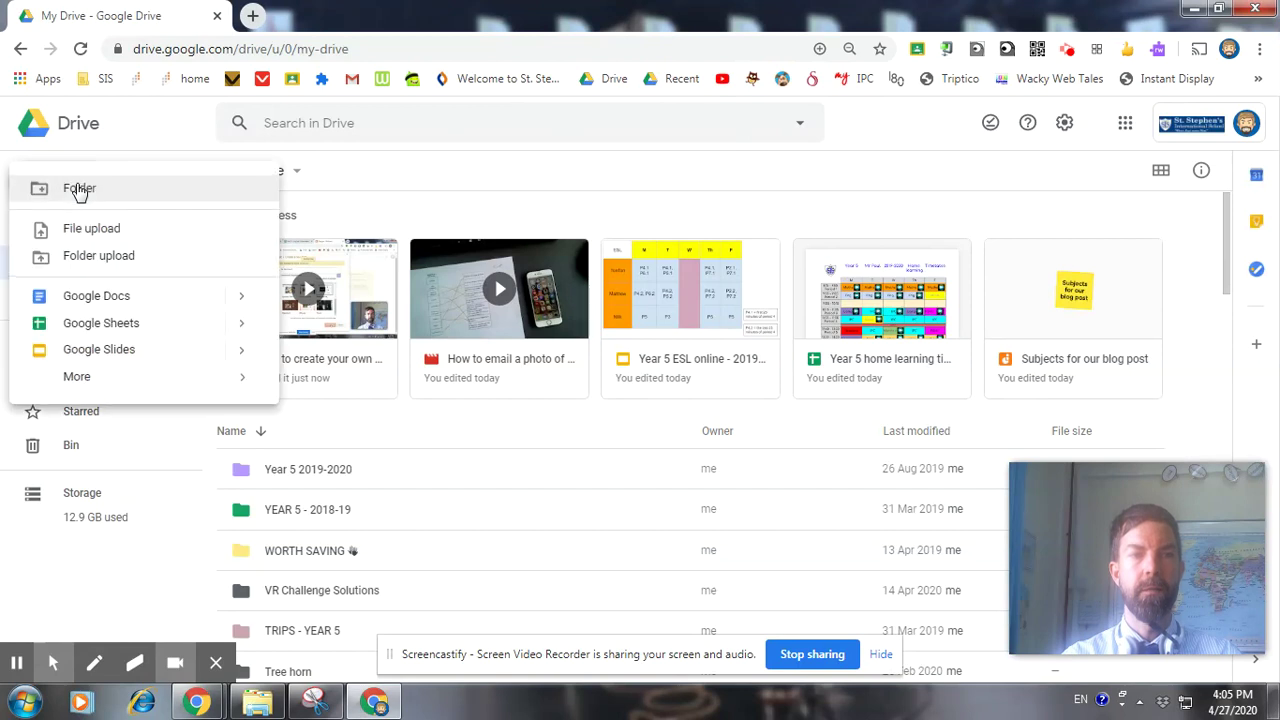
pyautogui.moveTo(95, 383)
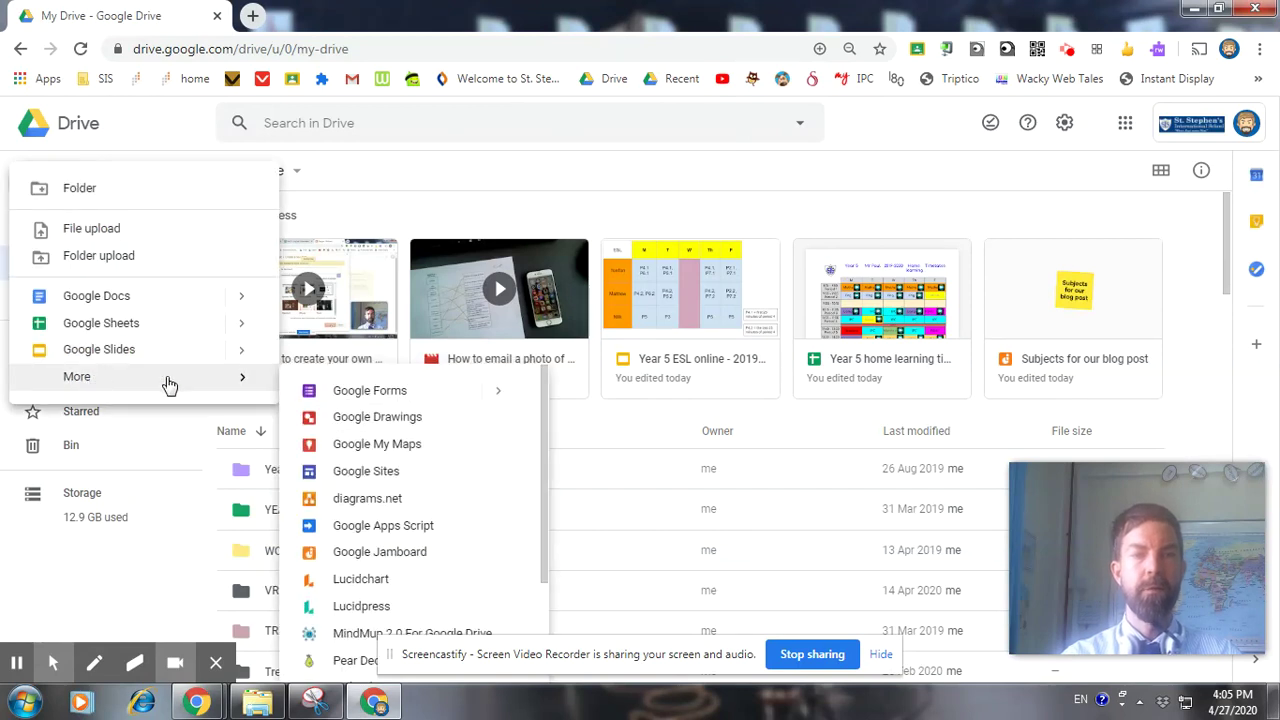
pyautogui.click(415, 428)
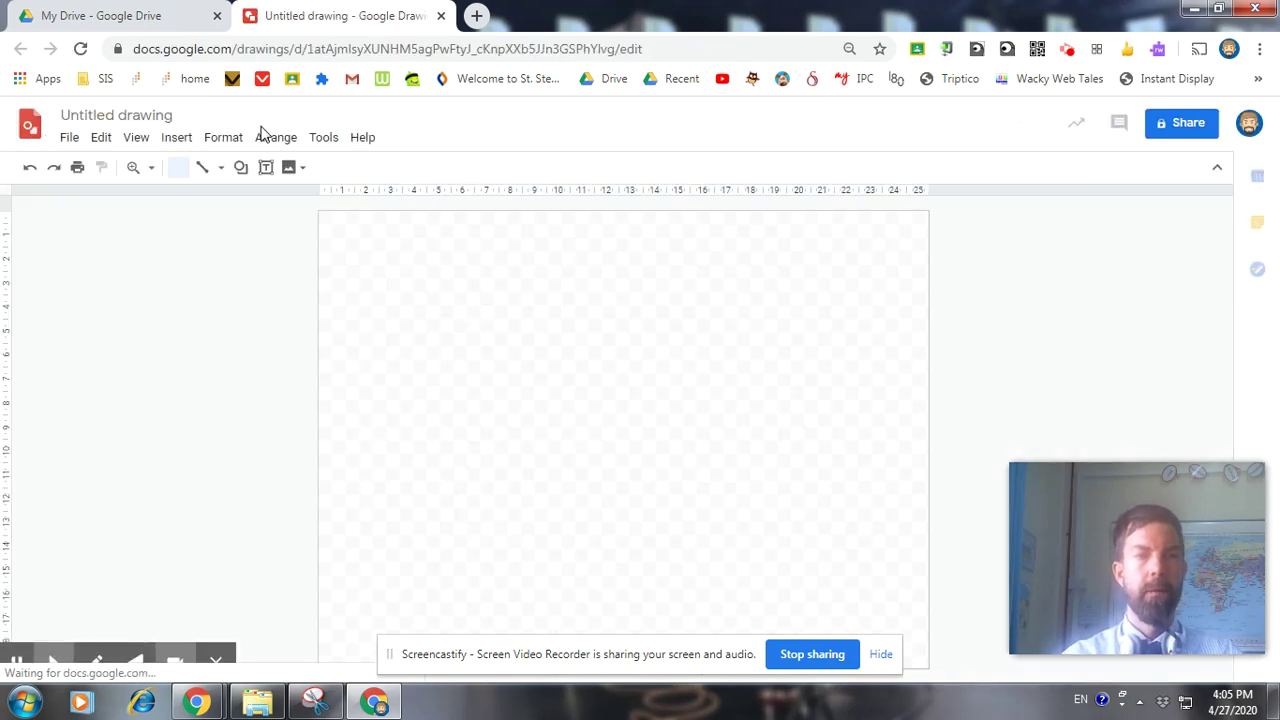
# - Insert word art reading 'Vincent Van Gogh' and drag it to the top of the page
pyautogui.click(176, 140)
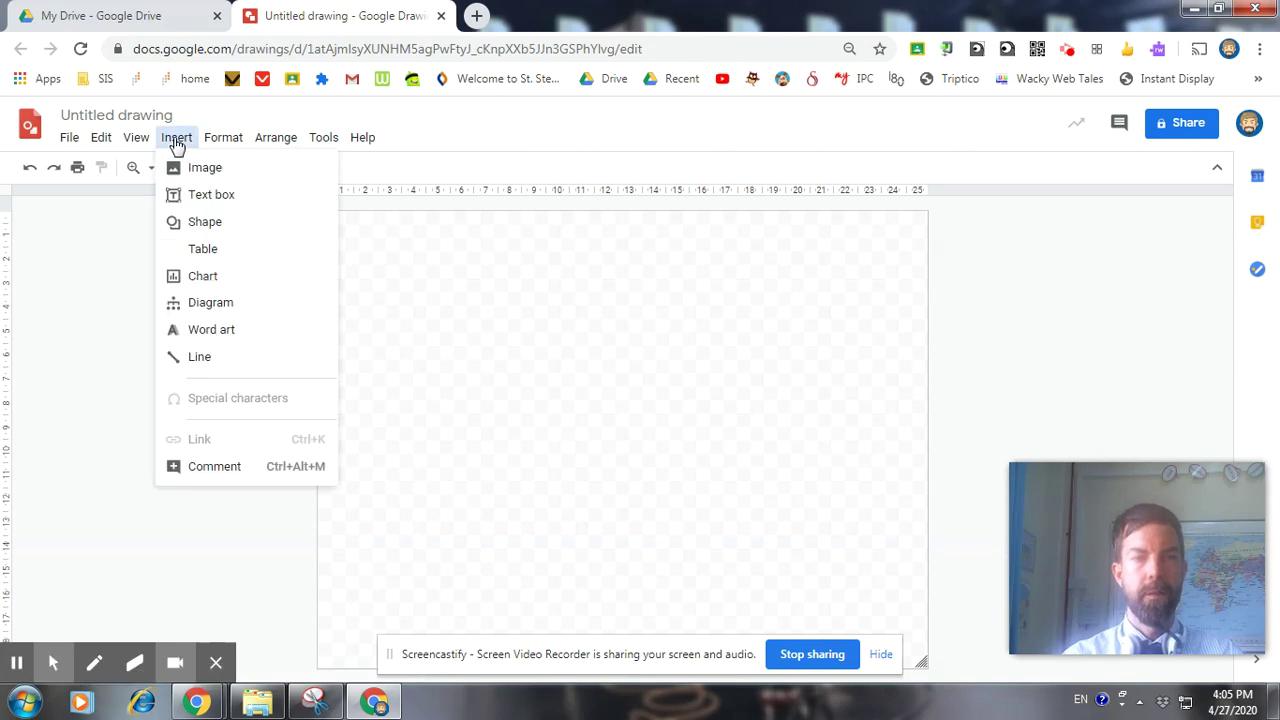
pyautogui.click(222, 334)
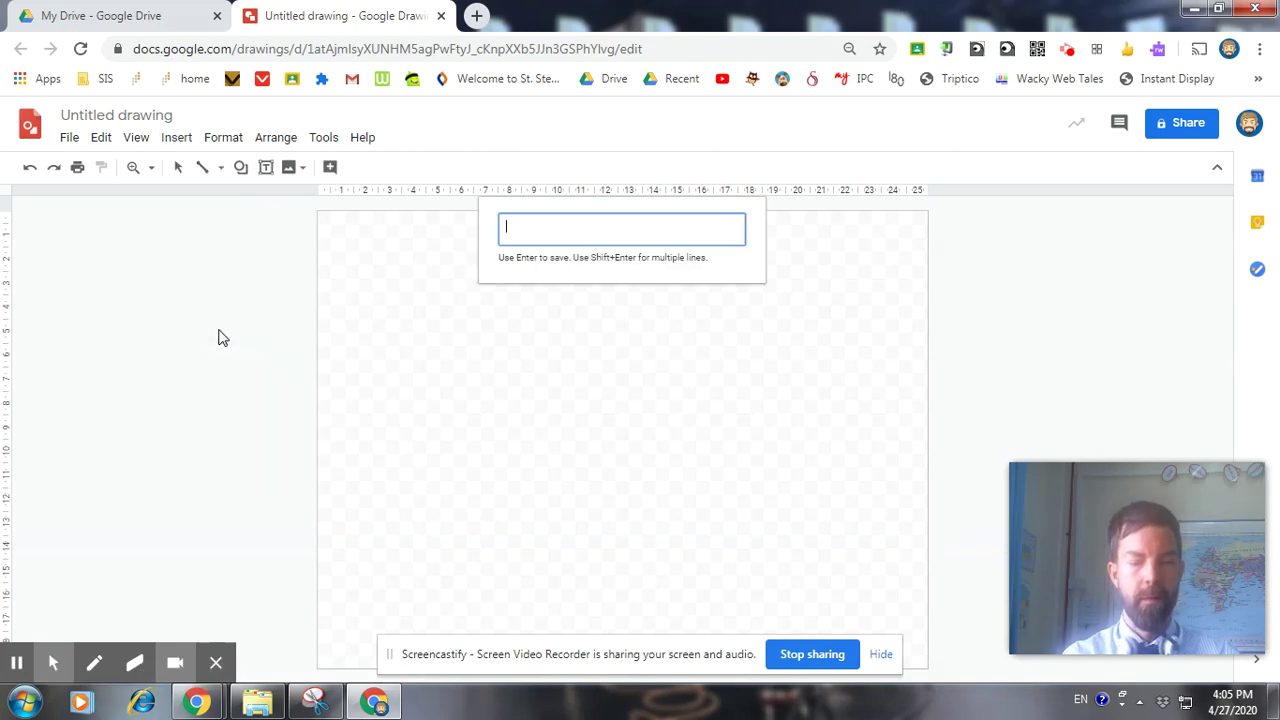
pyautogui.write('Vinvcen')
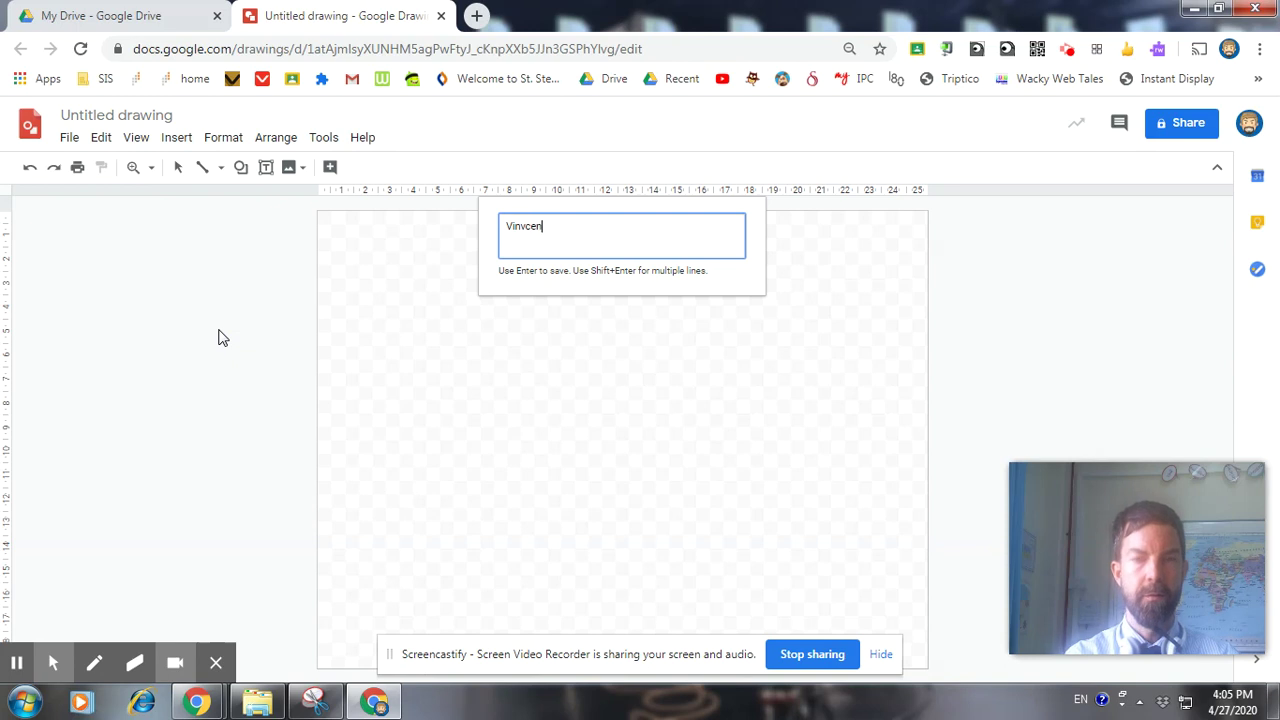
pyautogui.write('t')
pyautogui.press('BackSpace')
pyautogui.press('BackSpace')
pyautogui.press('BackSpace')
pyautogui.press('BackSpace')
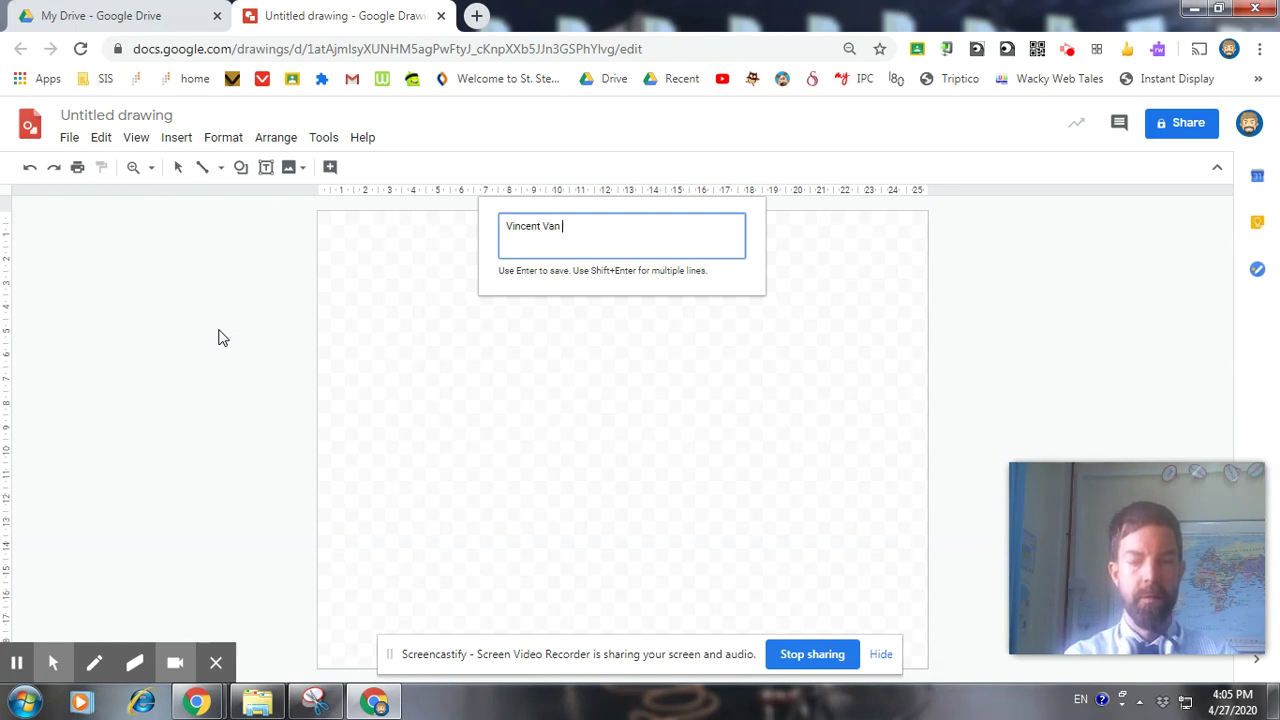
pyautogui.press('Return')
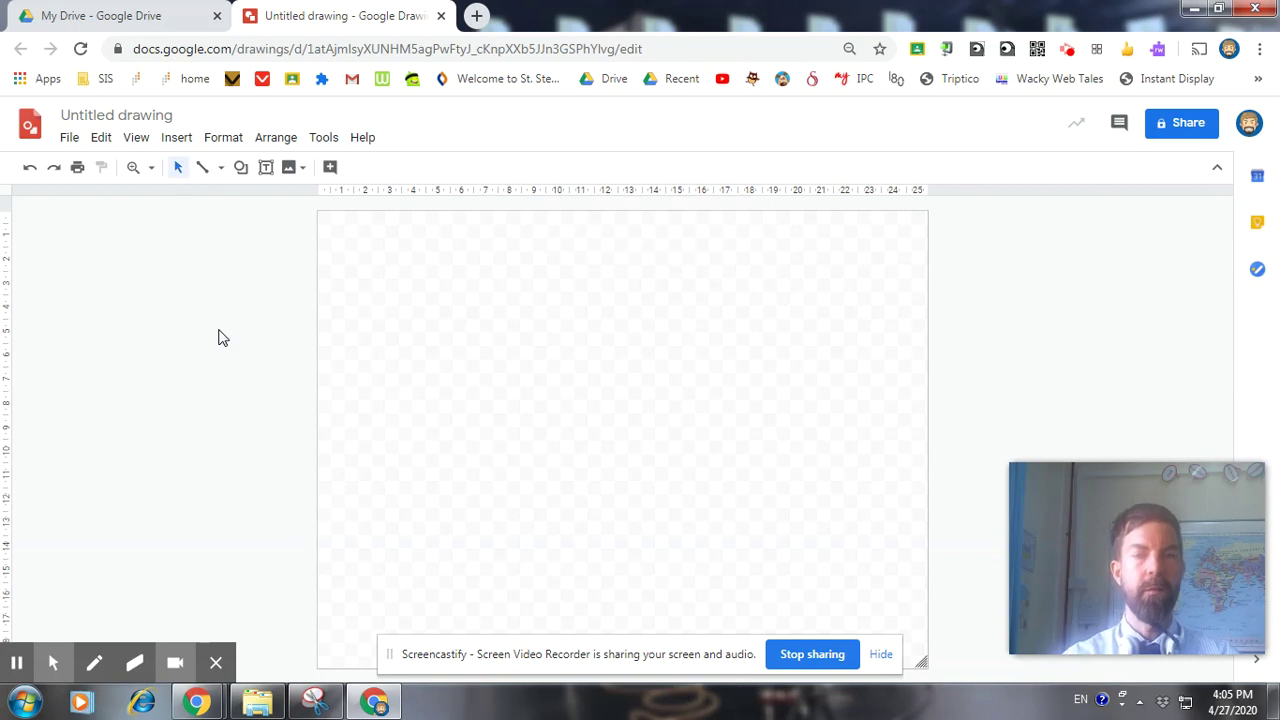
pyautogui.moveTo(555, 407); pyautogui.dragTo(554, 223)
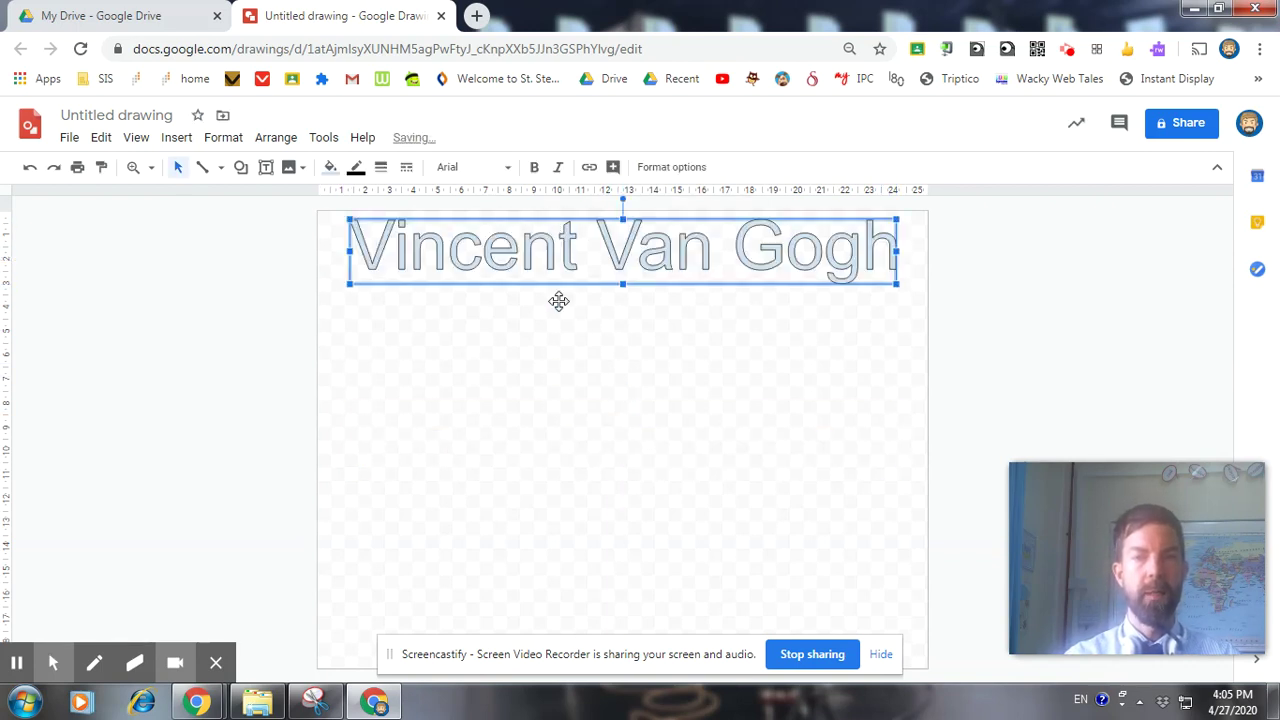
pyautogui.click(478, 362)
pyautogui.click(175, 138)
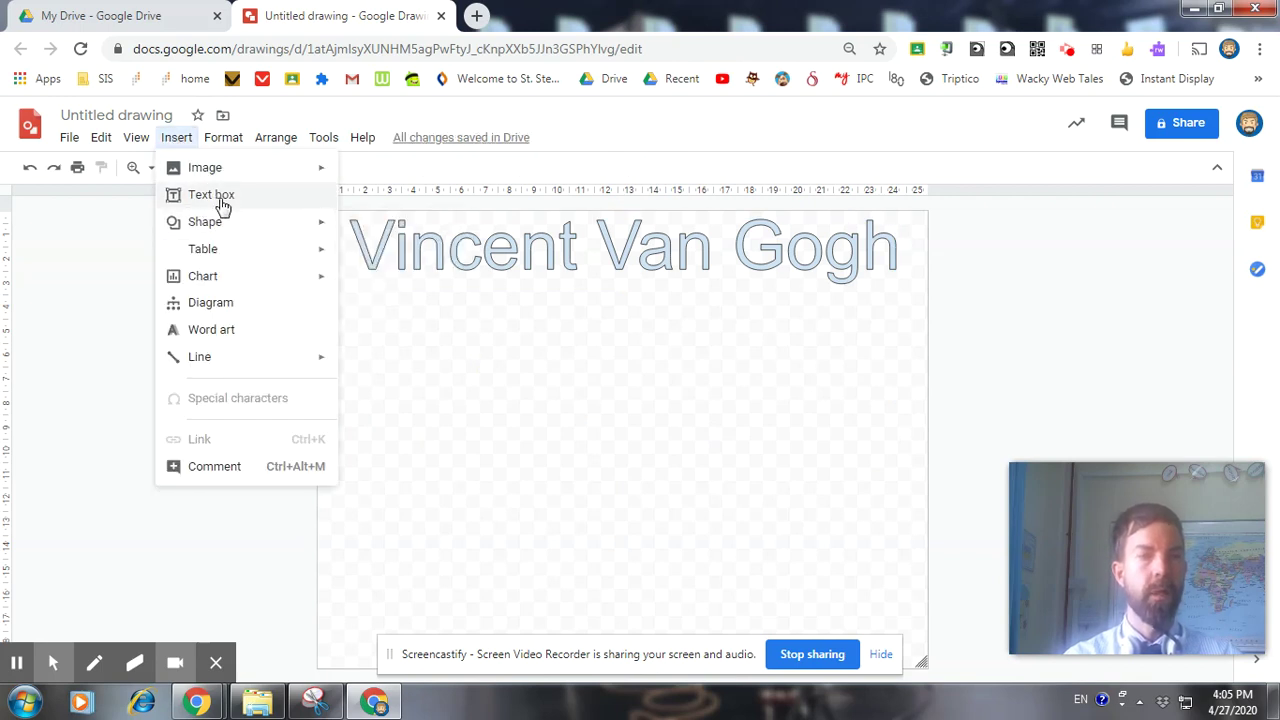
# - Add a text box under the title reading 'Vincent Van Gogh was a Dutch post-impressionist painter.'
pyautogui.click(212, 195)
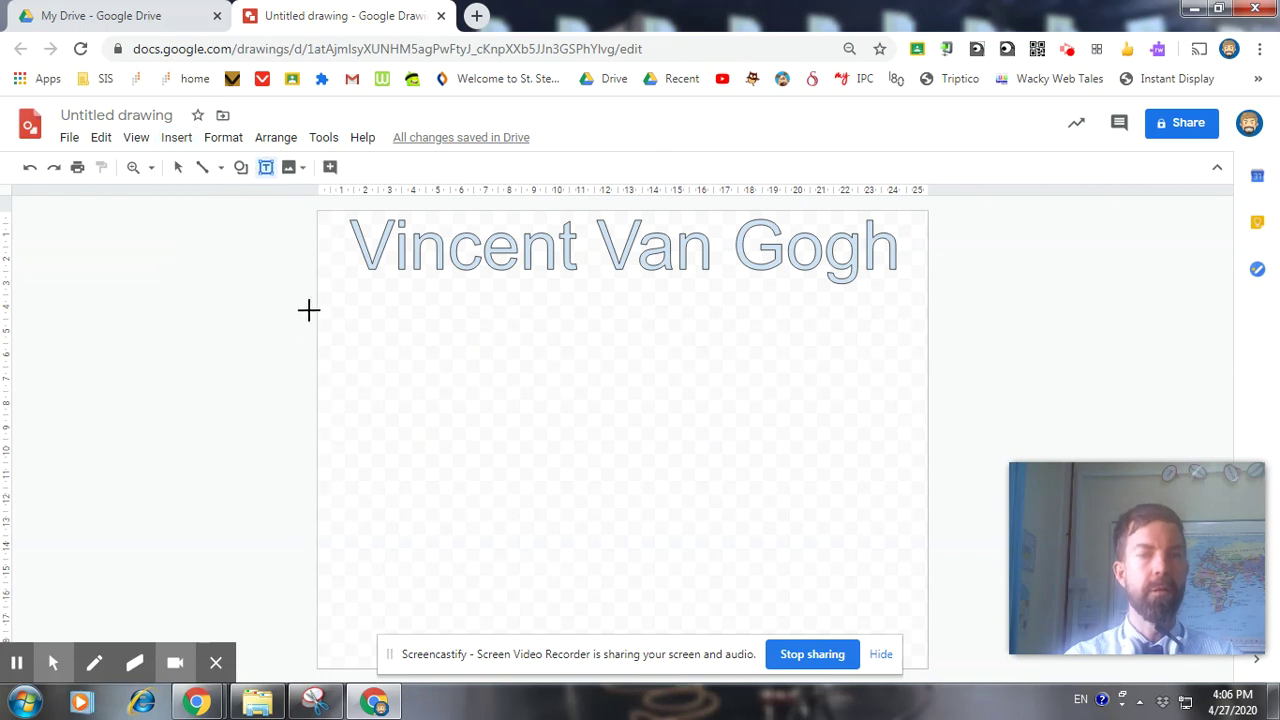
pyautogui.moveTo(335, 298); pyautogui.dragTo(568, 412)
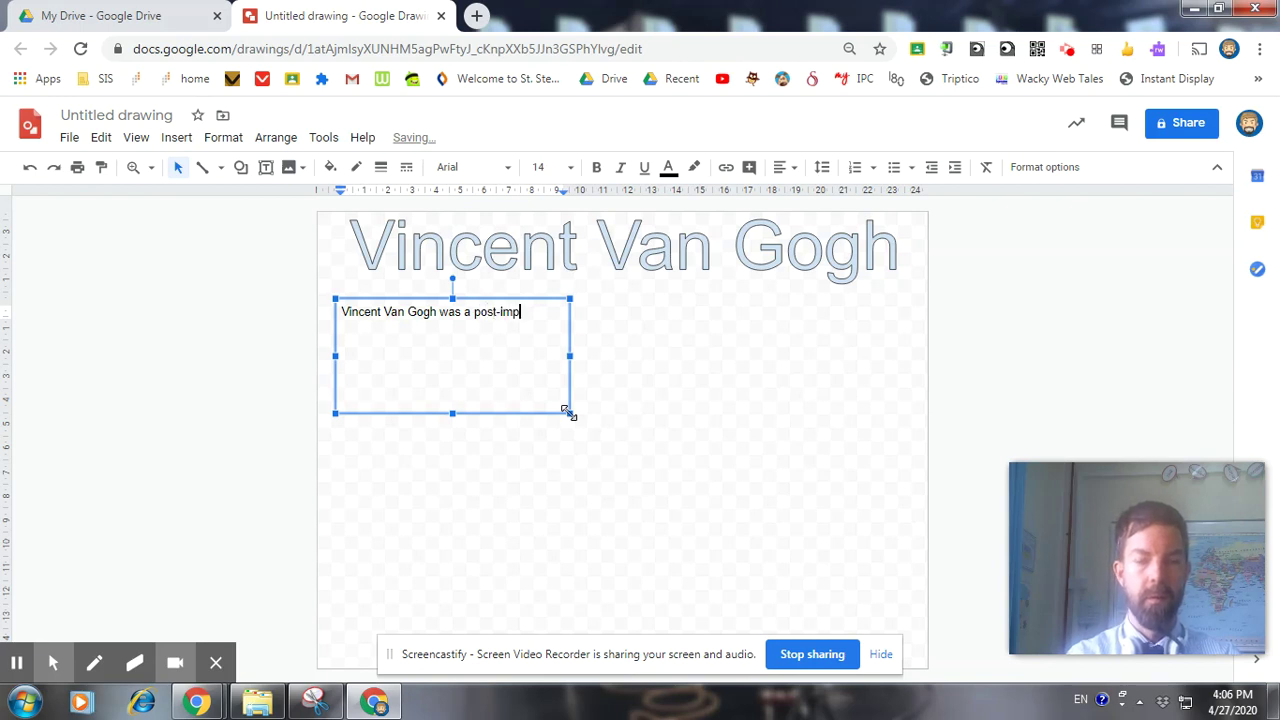
pyautogui.write('ionist painter.')
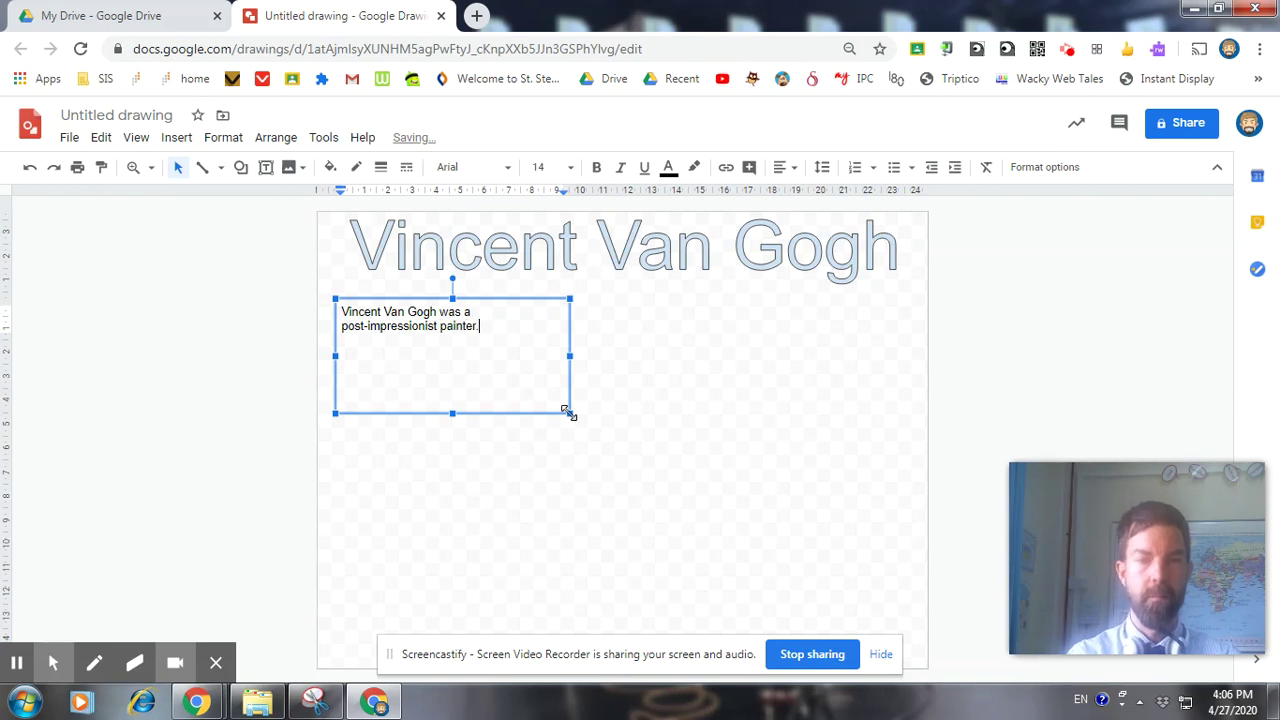
pyautogui.write('Dut')
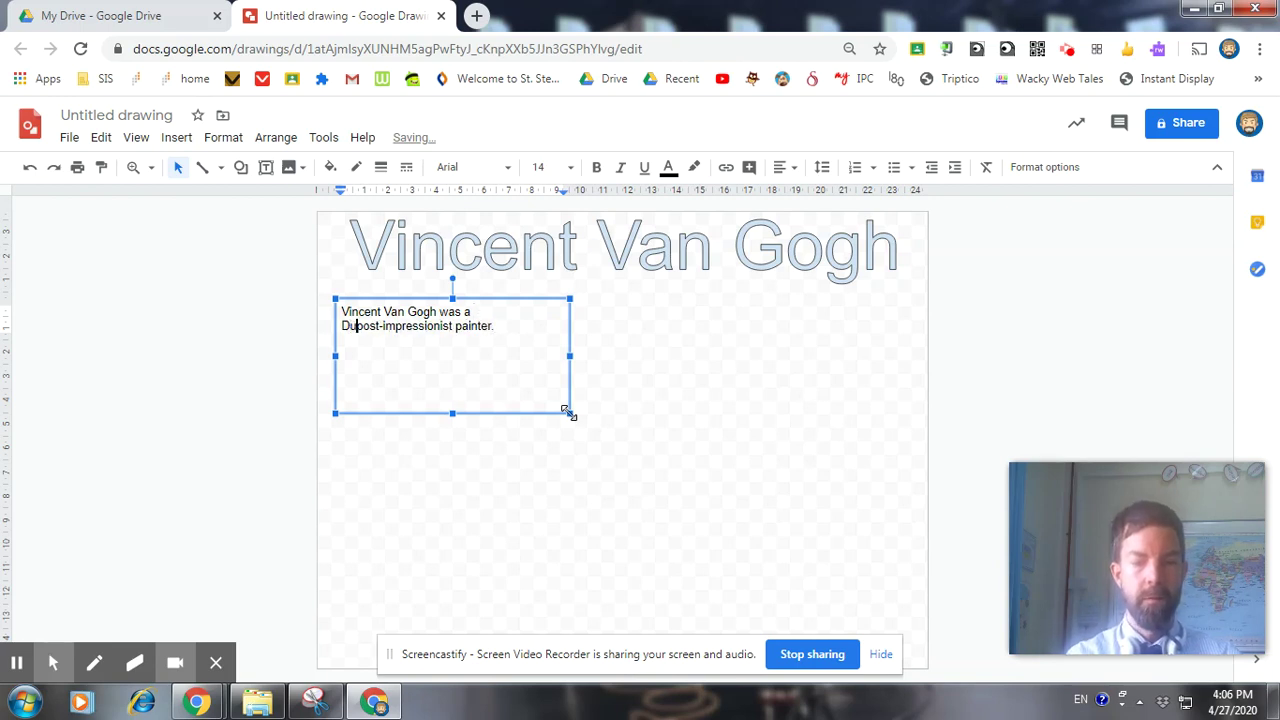
pyautogui.write('t')
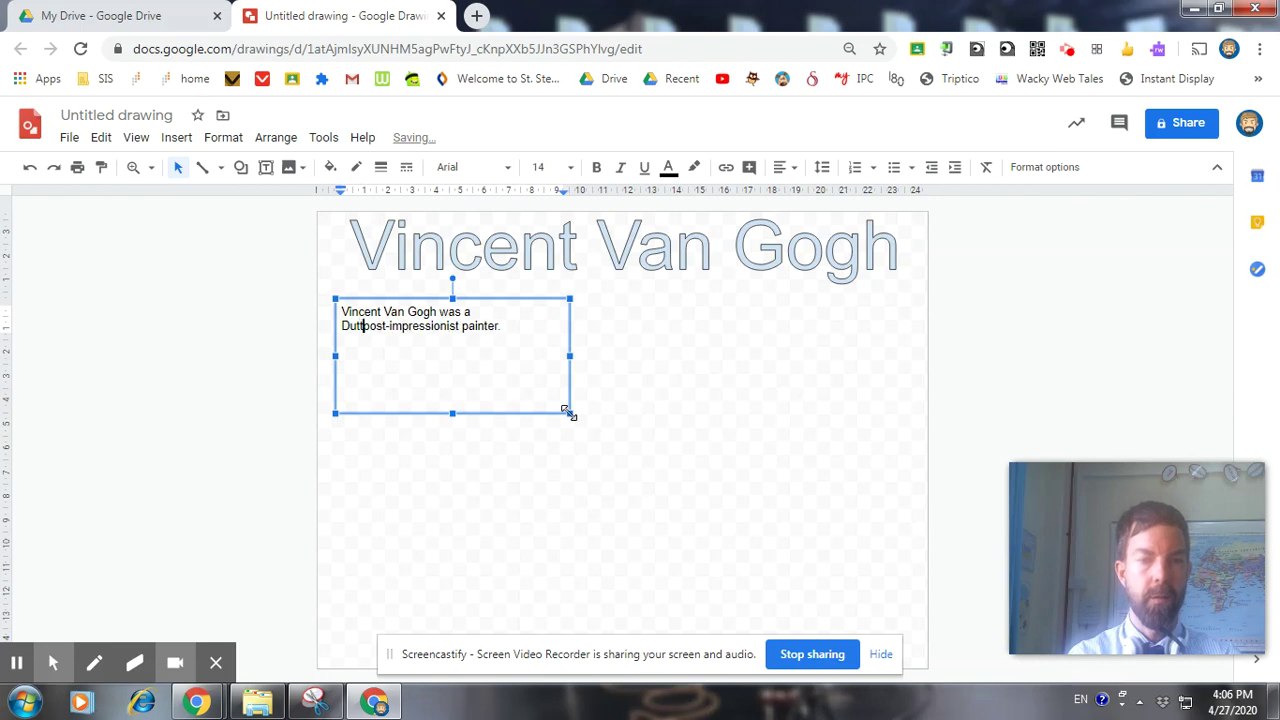
pyautogui.press('BackSpace')
pyautogui.write('ch')
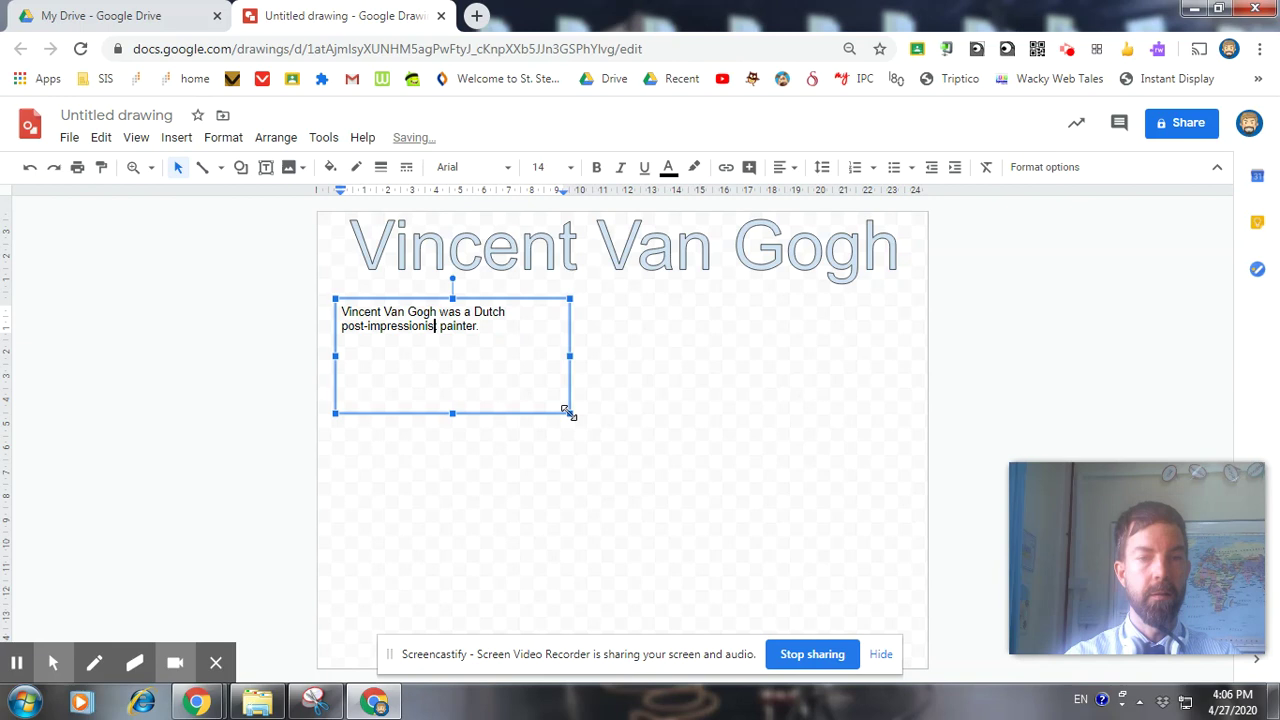
pyautogui.moveTo(568, 411); pyautogui.dragTo(564, 387)
pyautogui.click(568, 494)
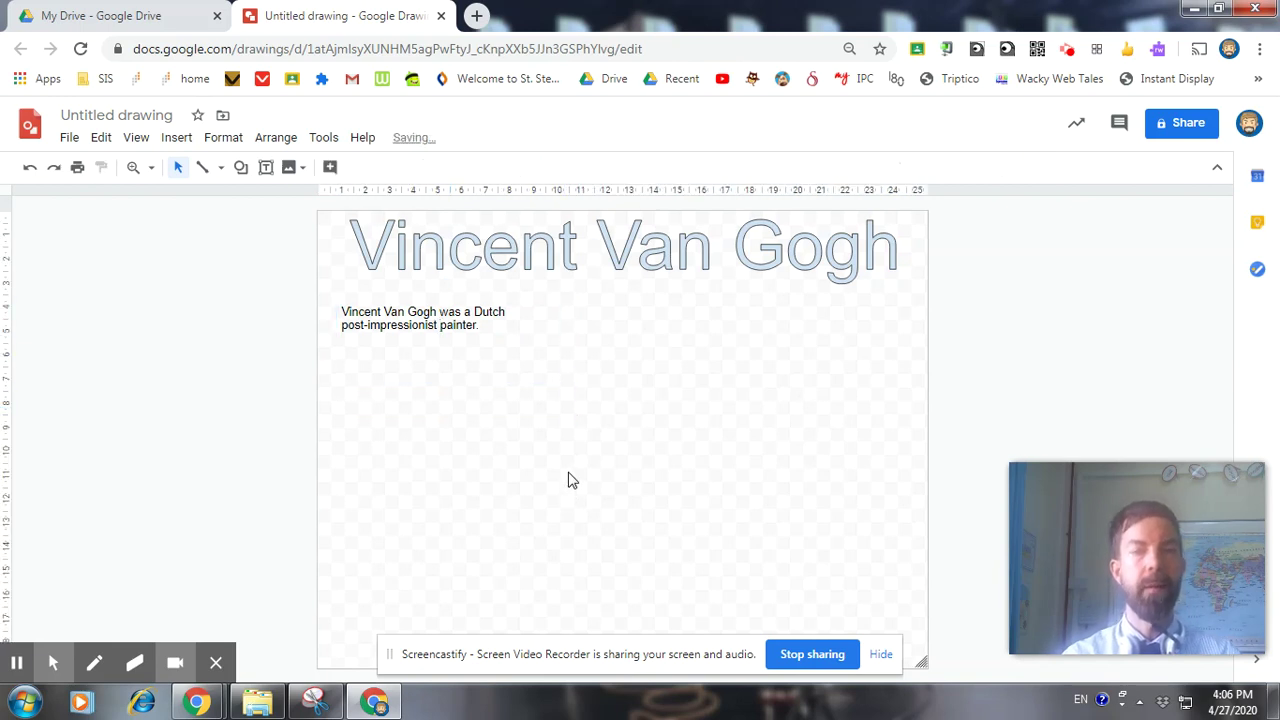
# - Search the web for images of 'Van gogh paintings' from the Insert > Image menu
pyautogui.click(186, 148)
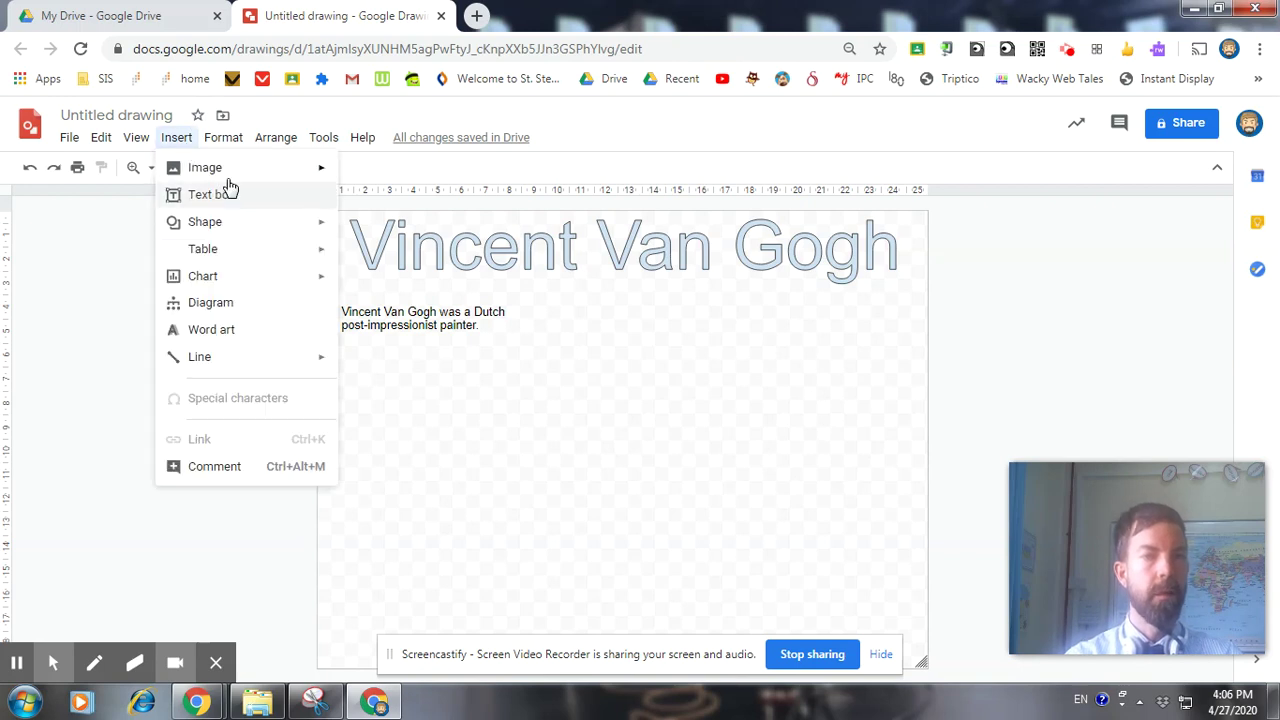
pyautogui.moveTo(234, 172)
pyautogui.click(434, 204)
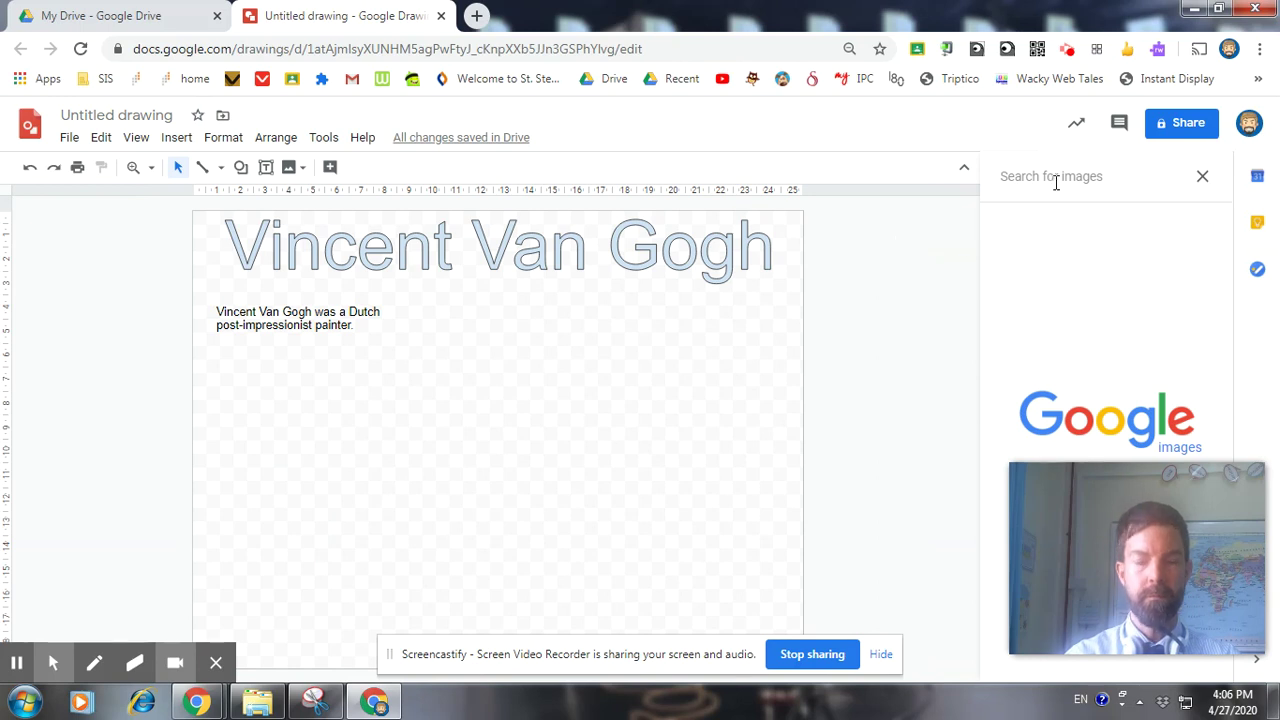
pyautogui.write('Van go')
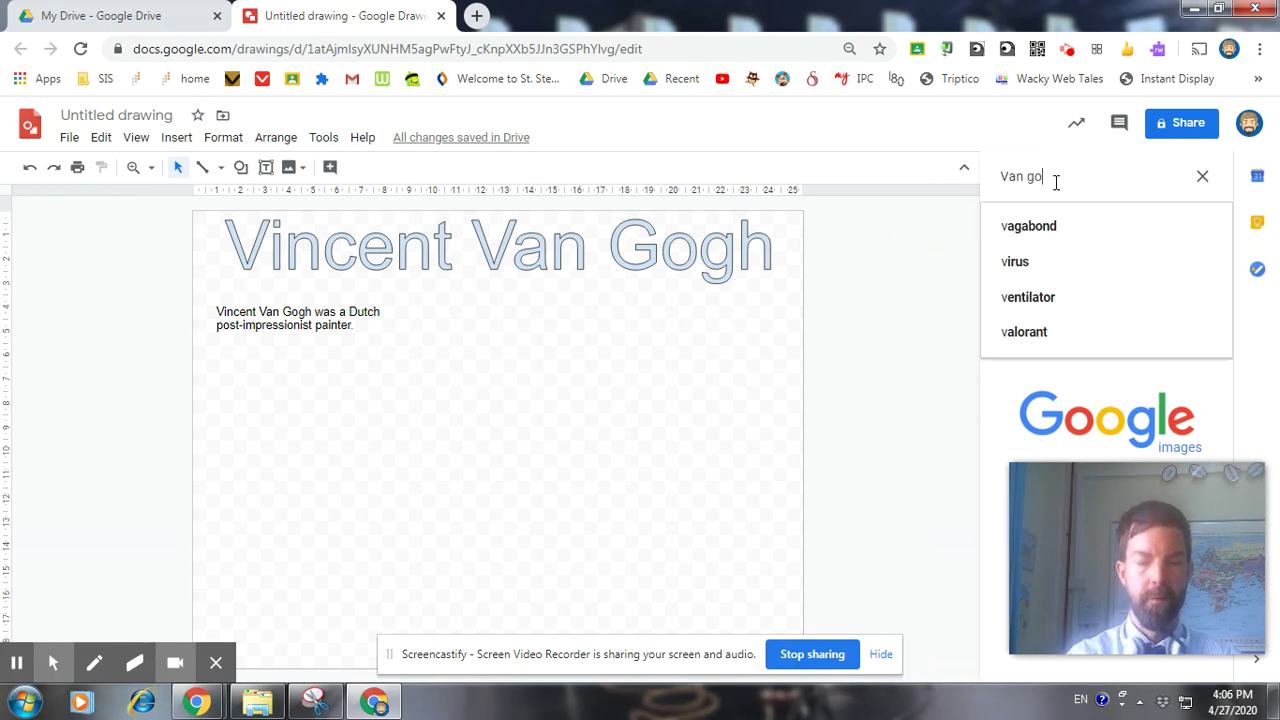
pyautogui.write('gh pain')
pyautogui.write('tings')
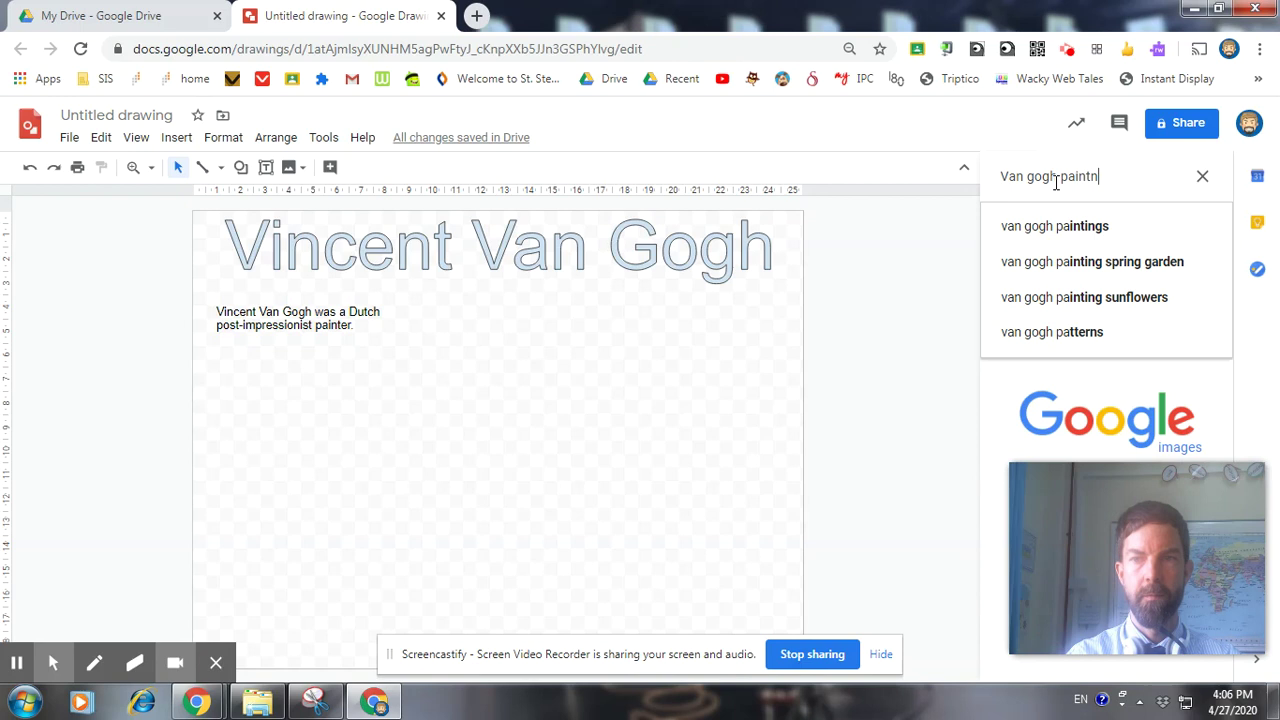
pyautogui.press('Return')
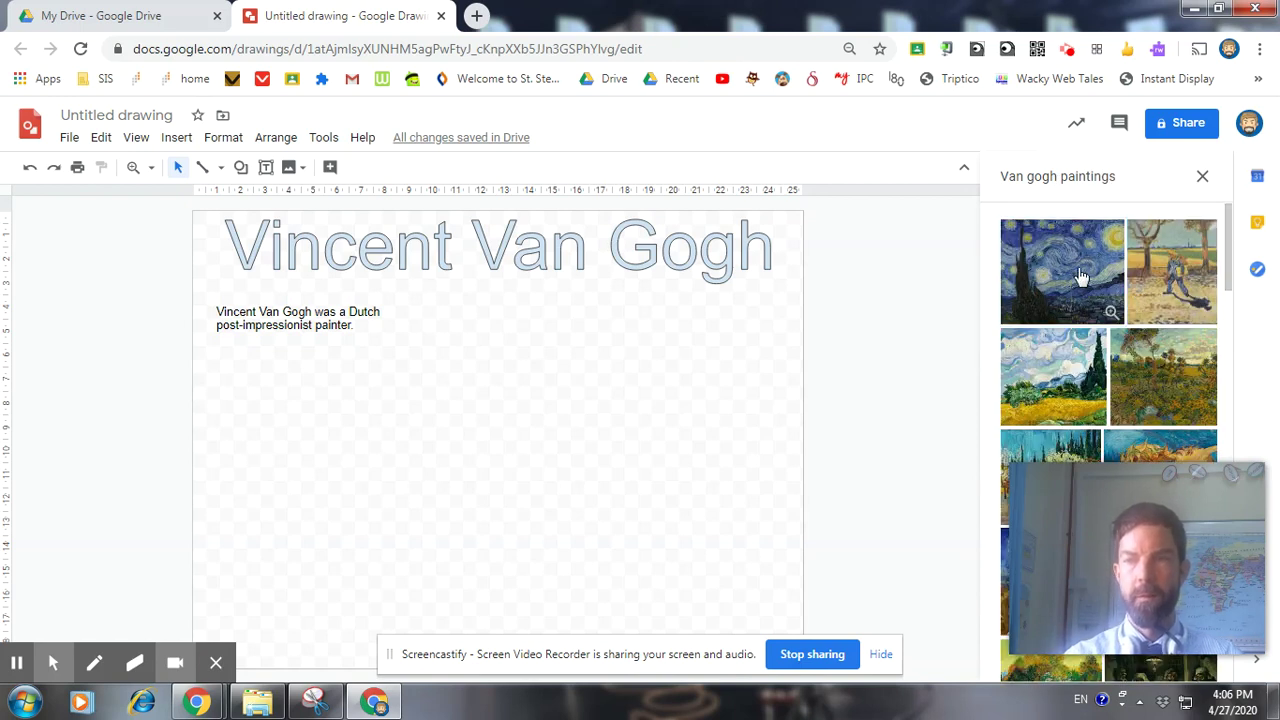
# - Select The Starry Night and the straw-hat self-portrait and insert both into the drawing
pyautogui.click(1080, 277)
pyautogui.moveTo(1231, 278); pyautogui.dragTo(1228, 372)
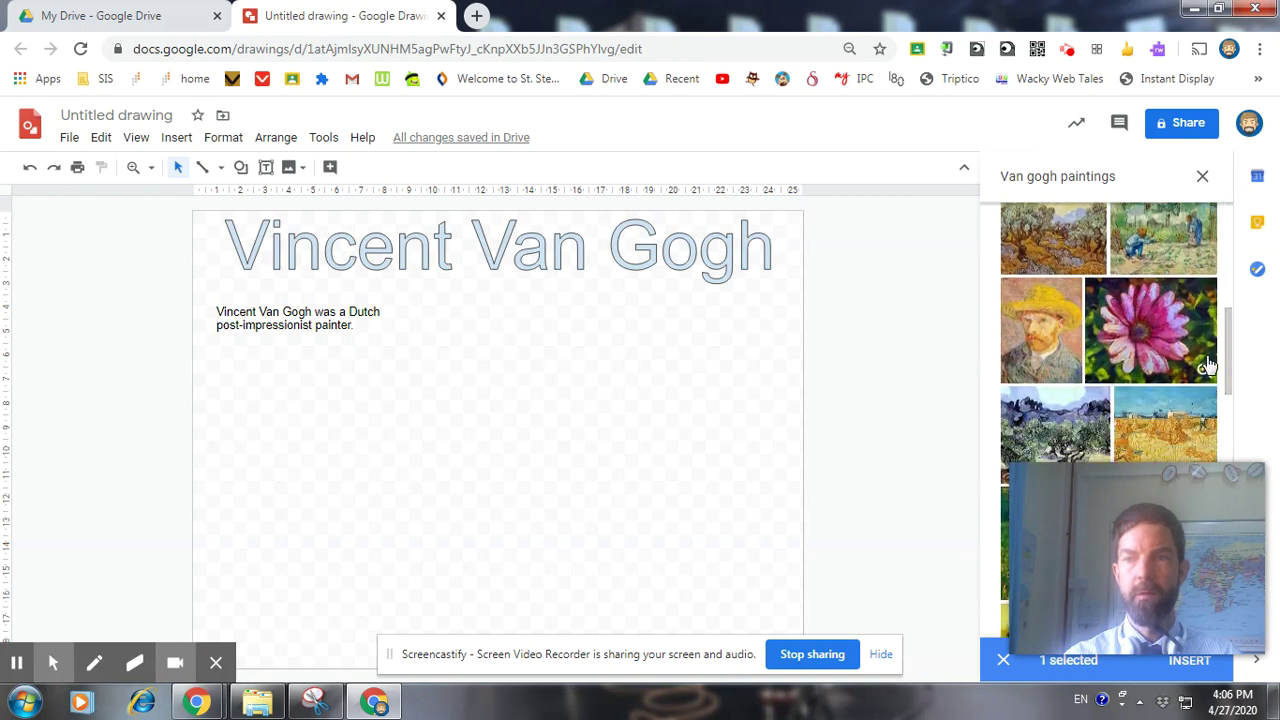
pyautogui.click(1044, 340)
pyautogui.scroll(-1, 1232, 350)
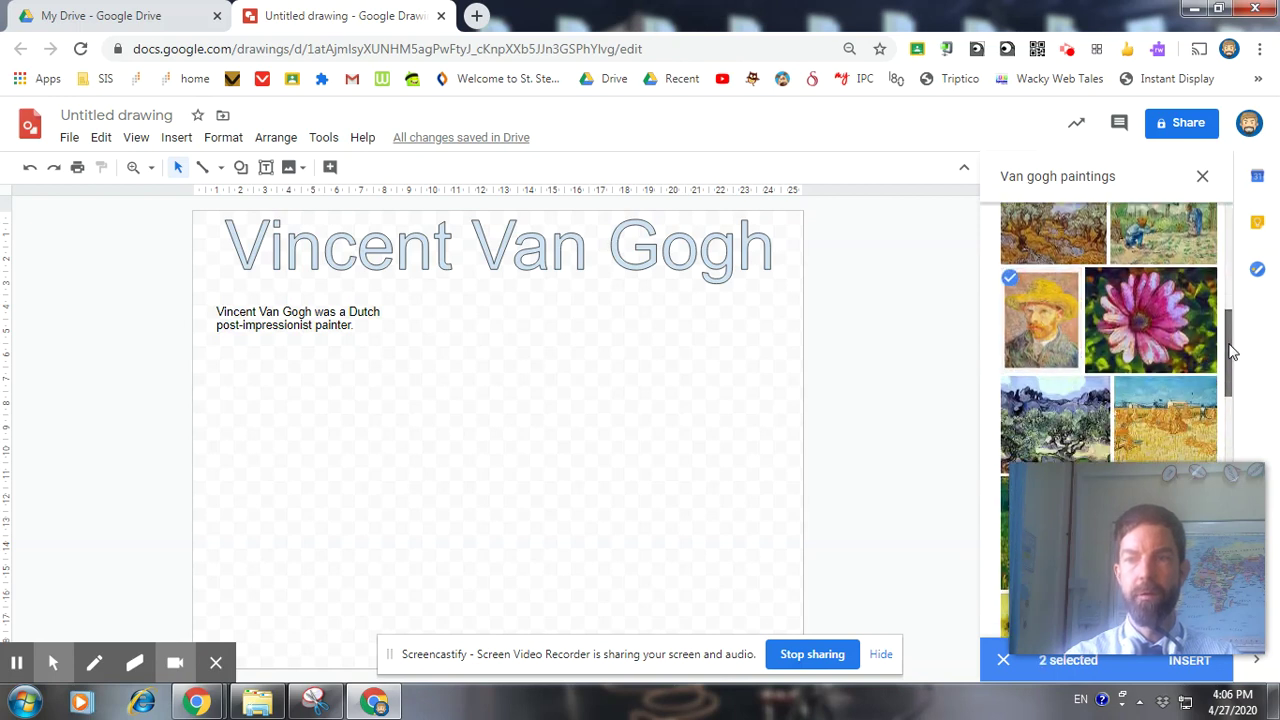
pyautogui.click(1189, 661)
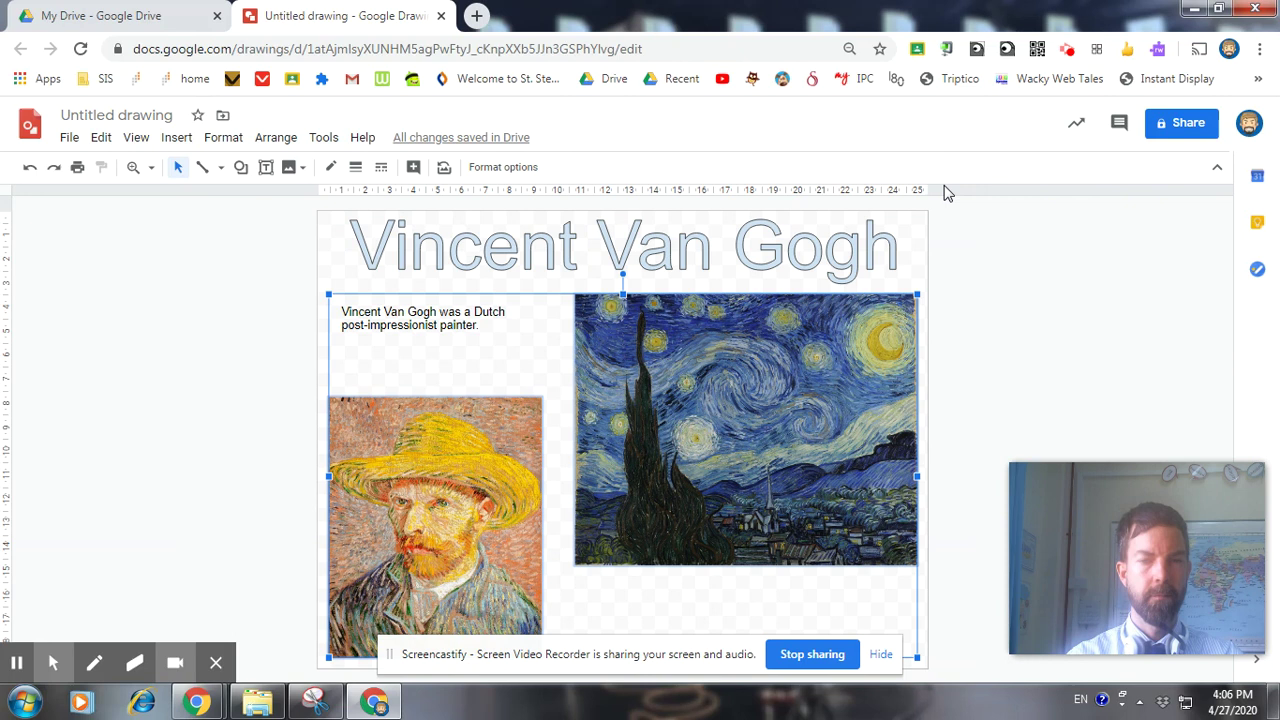
# - Shrink The Starry Night, then shrink the self-portrait and place it beside Starry Night
pyautogui.click(437, 323)
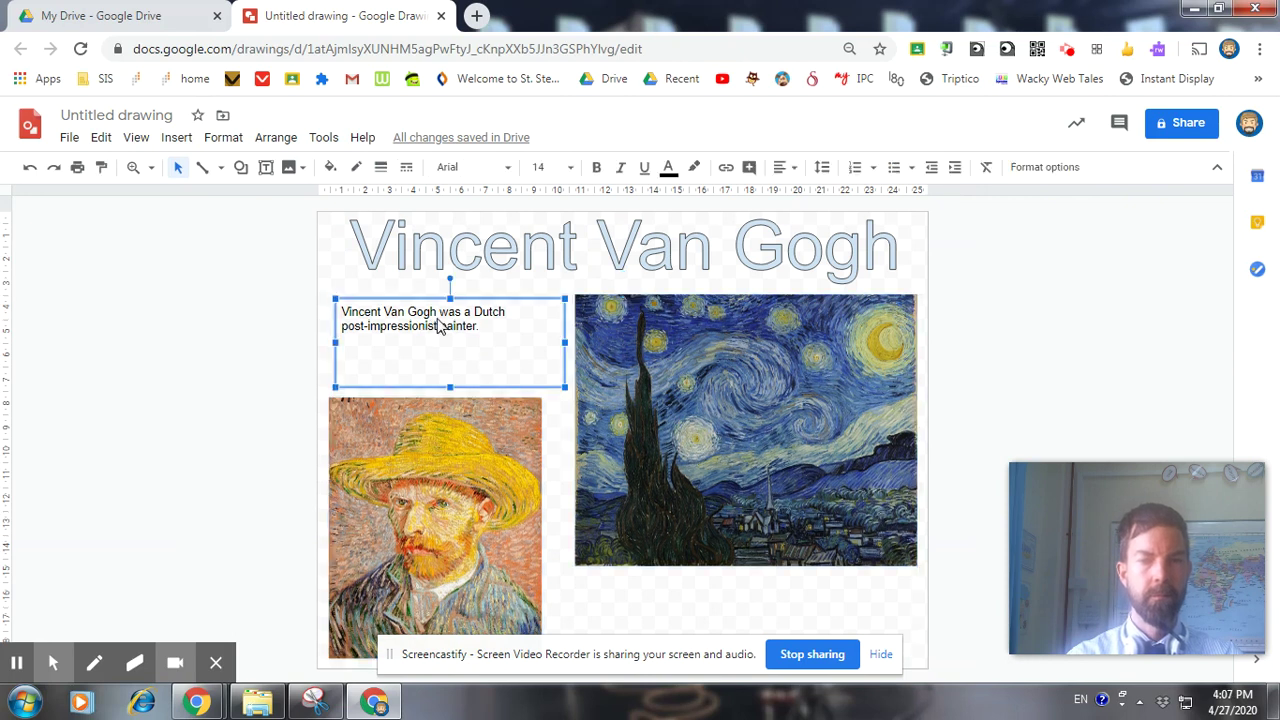
pyautogui.click(715, 382)
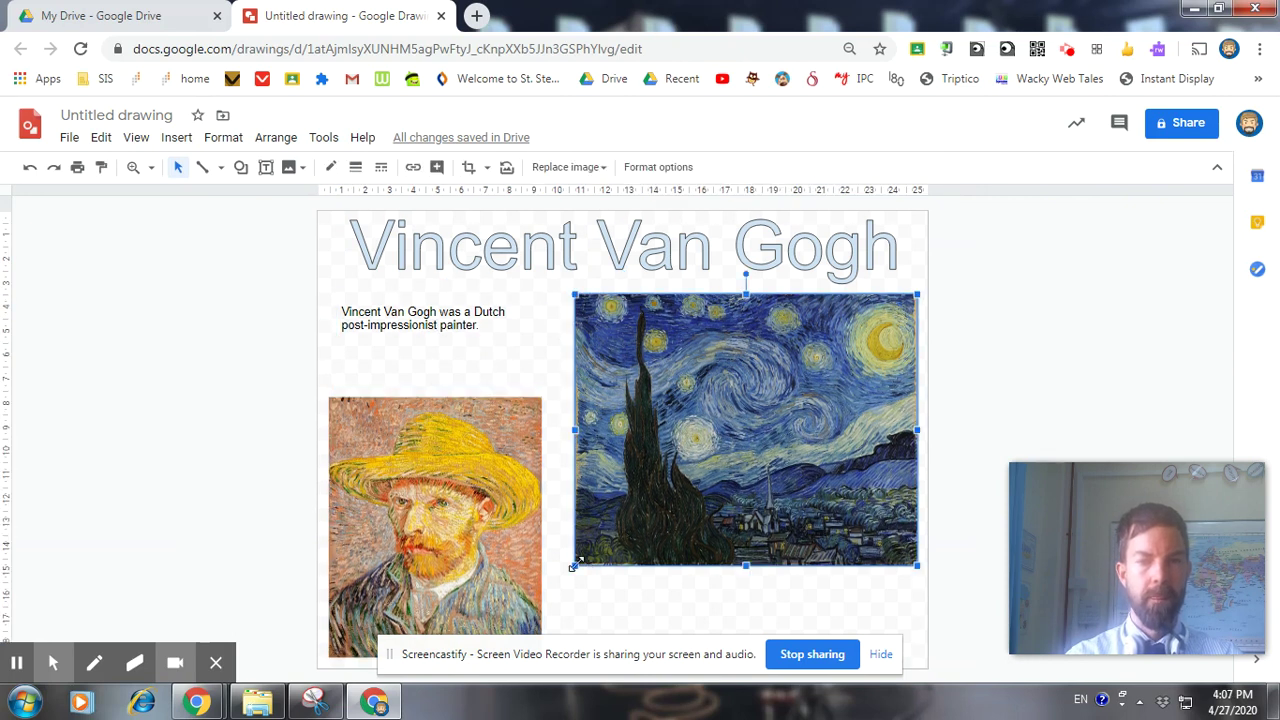
pyautogui.moveTo(572, 566); pyautogui.dragTo(741, 433)
pyautogui.click(476, 502)
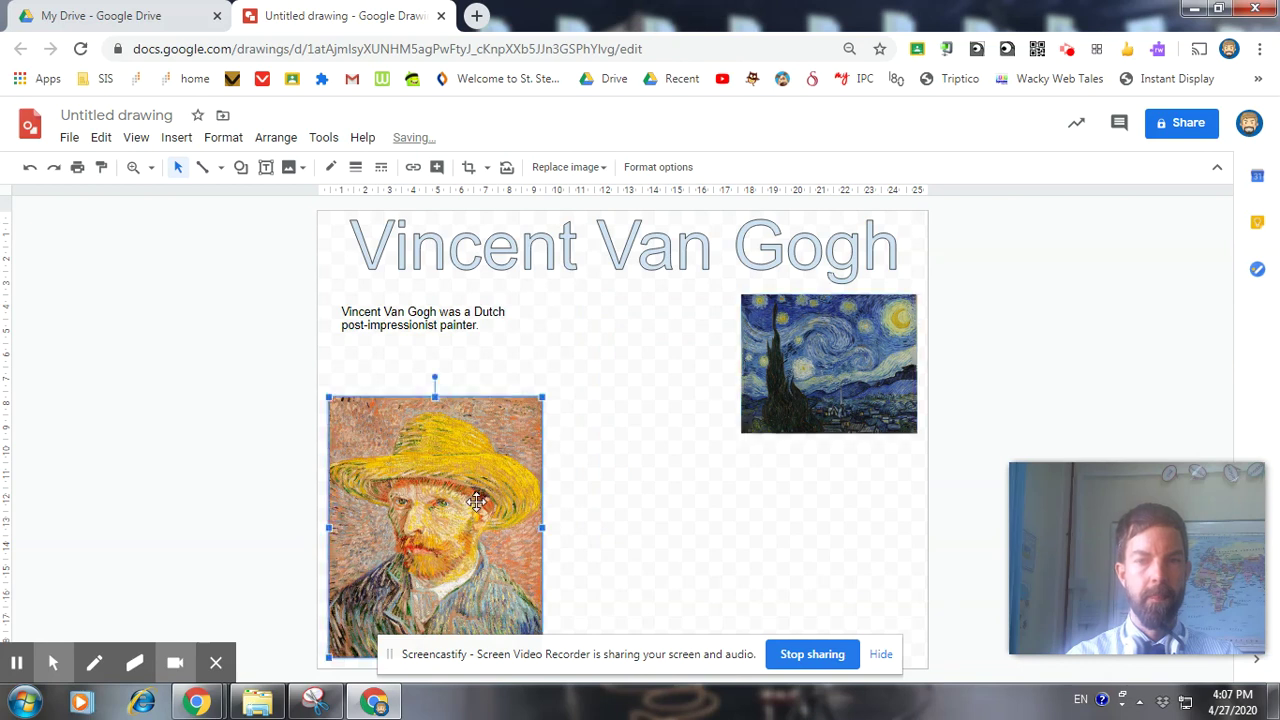
pyautogui.moveTo(476, 502); pyautogui.dragTo(483, 495)
pyautogui.moveTo(514, 422); pyautogui.dragTo(455, 478)
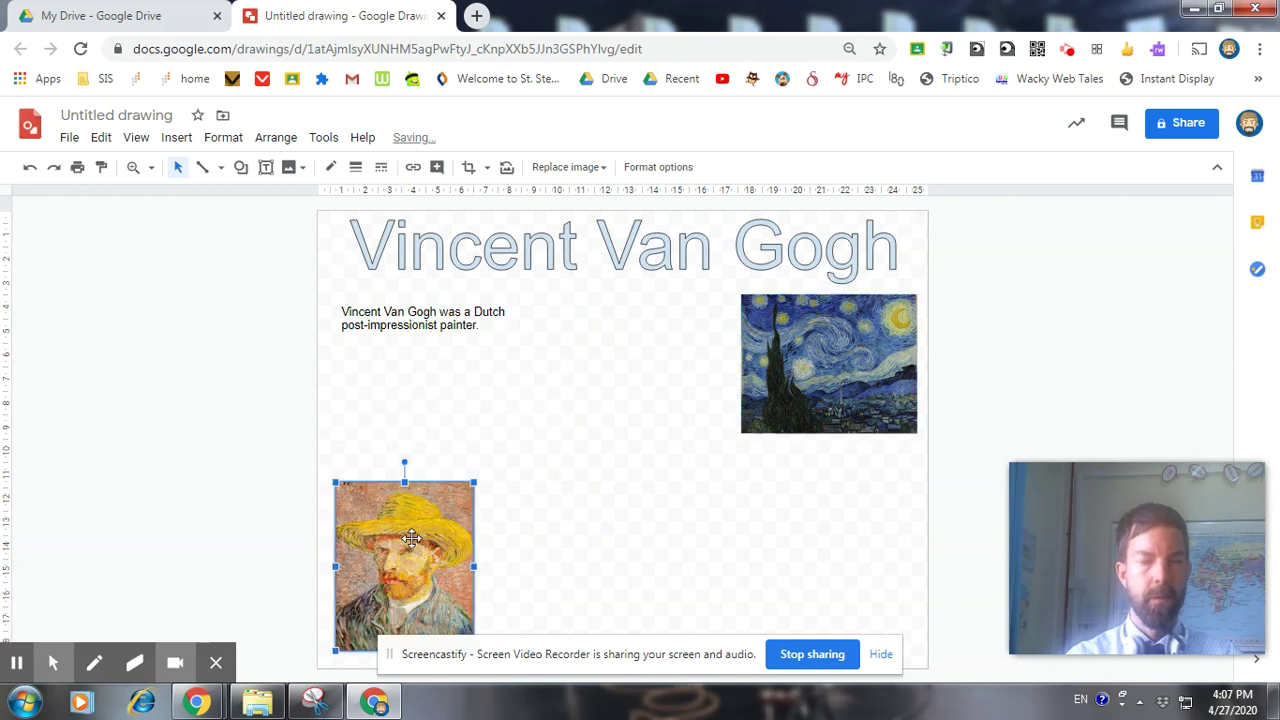
pyautogui.moveTo(410, 540); pyautogui.dragTo(650, 352)
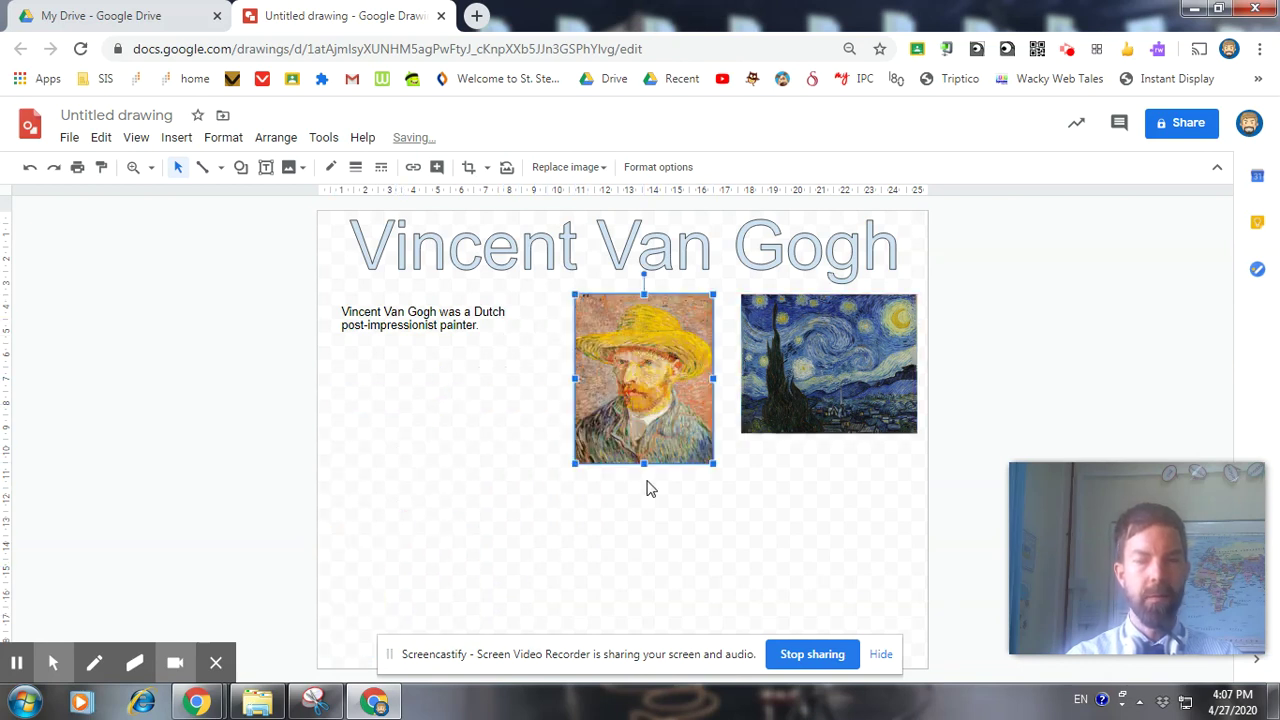
# - Draw a text box under the self-portrait with the caption 'A self-portrait.'
pyautogui.click(178, 137)
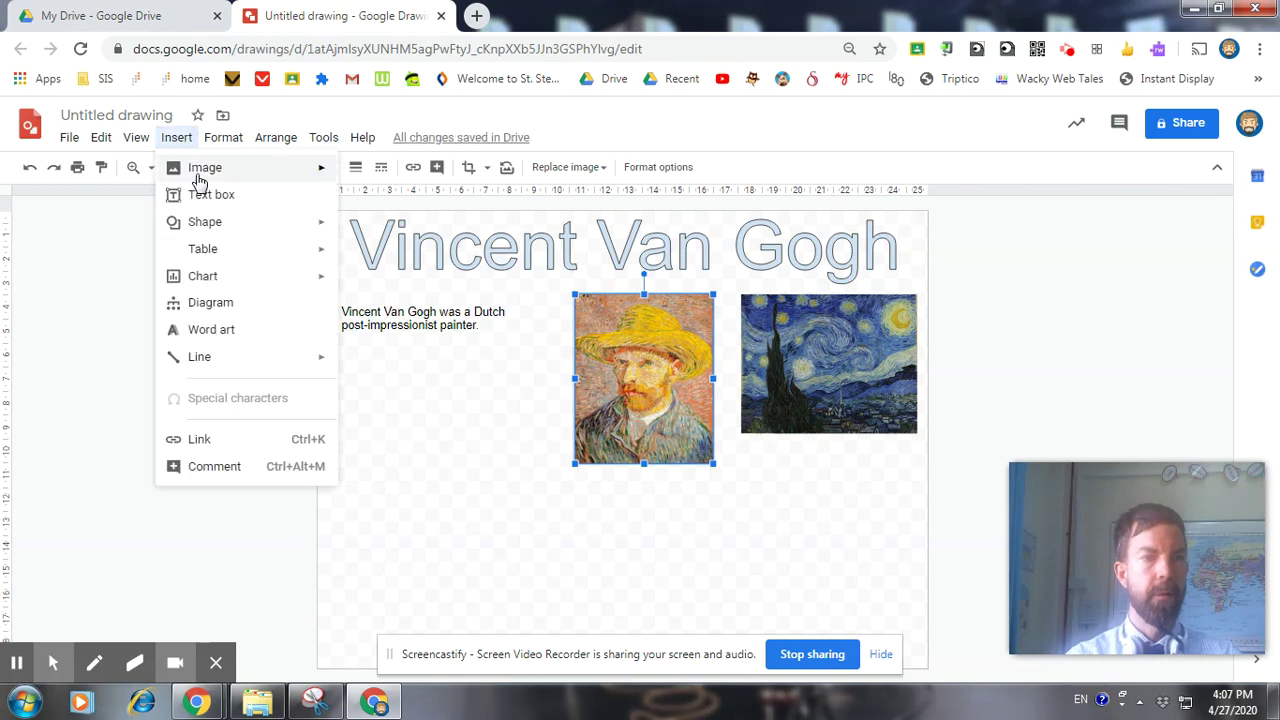
pyautogui.click(230, 200)
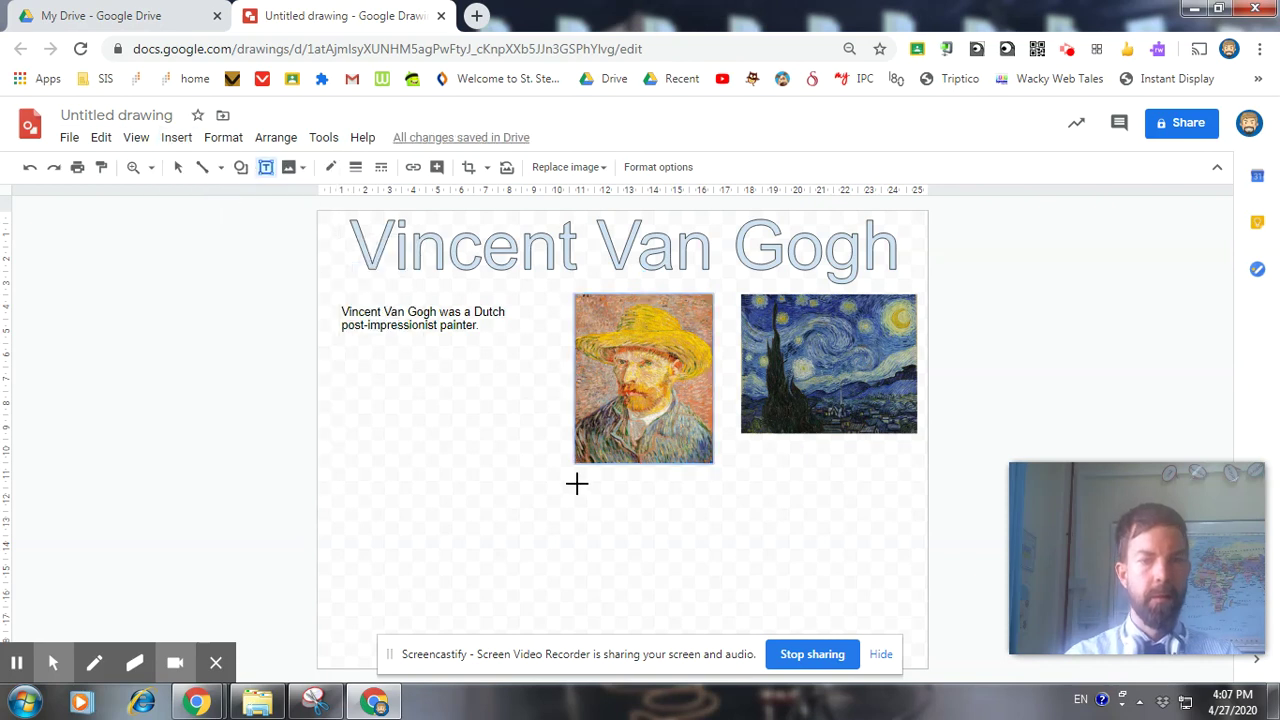
pyautogui.moveTo(576, 470); pyautogui.dragTo(710, 496)
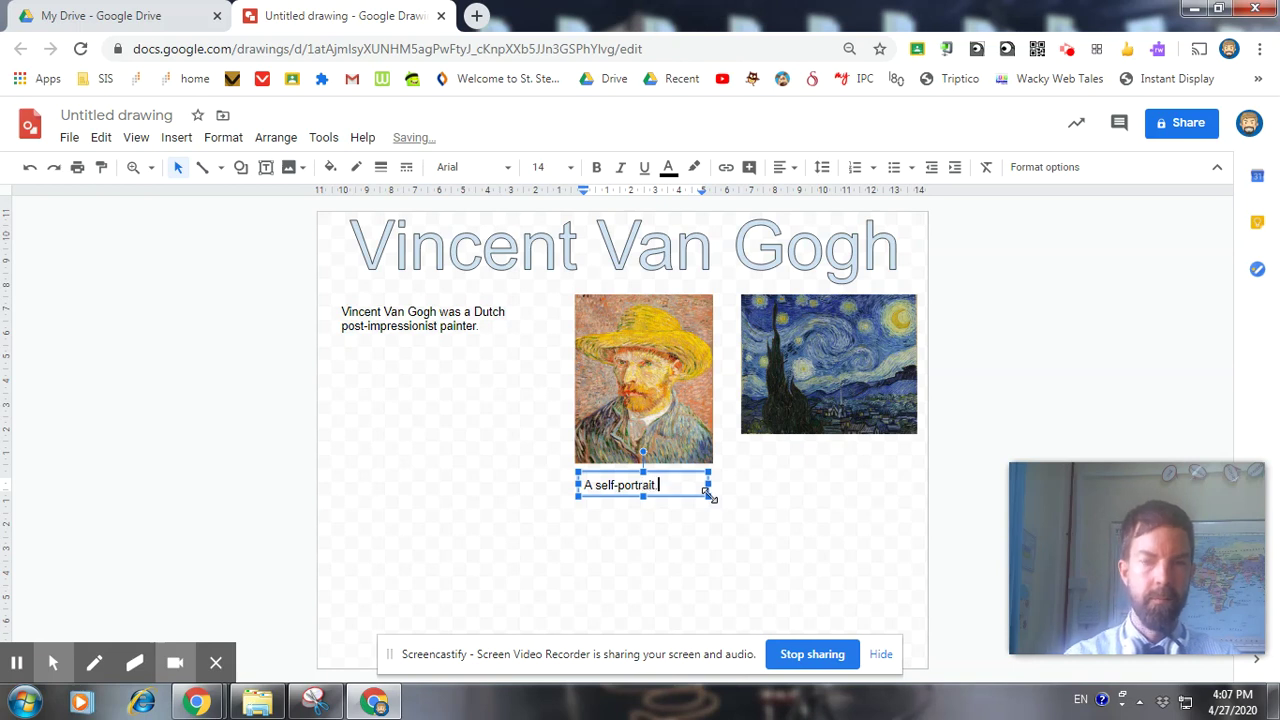
pyautogui.click(776, 516)
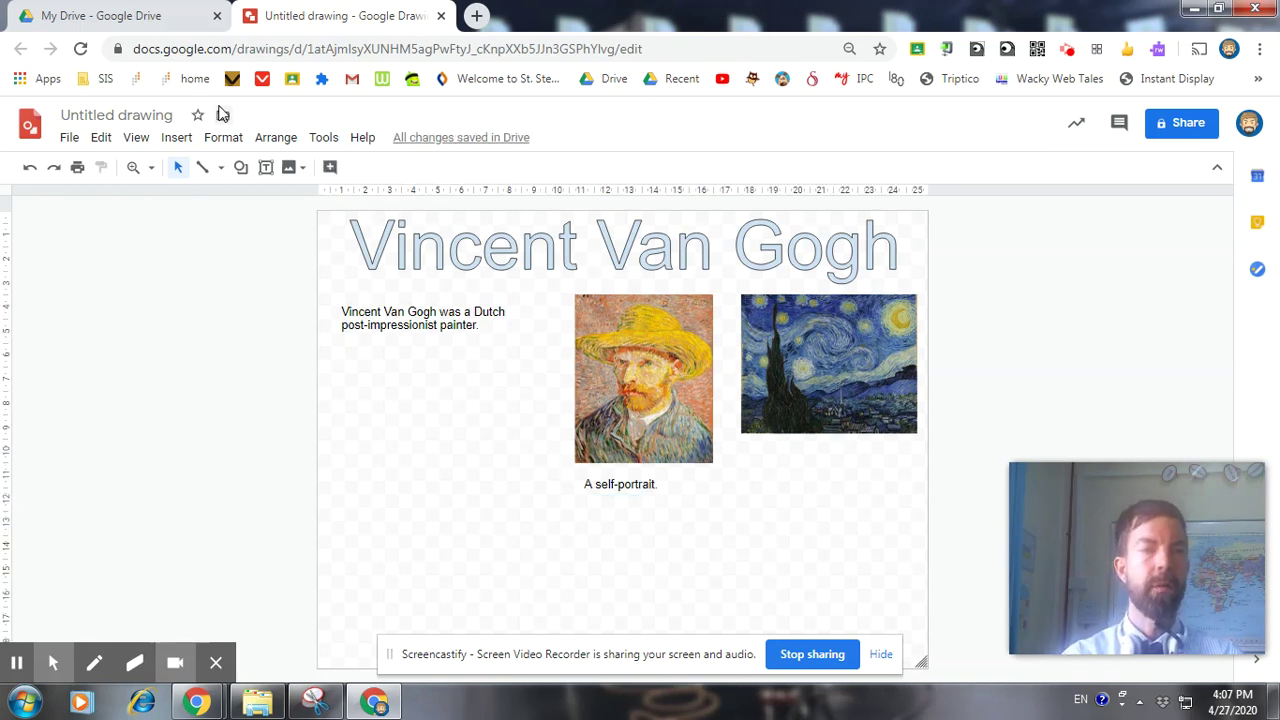
# - On YouTube, search 'van gogh for kids' and open the 'Who was Vincent van Gogh?' video
pyautogui.click(477, 17)
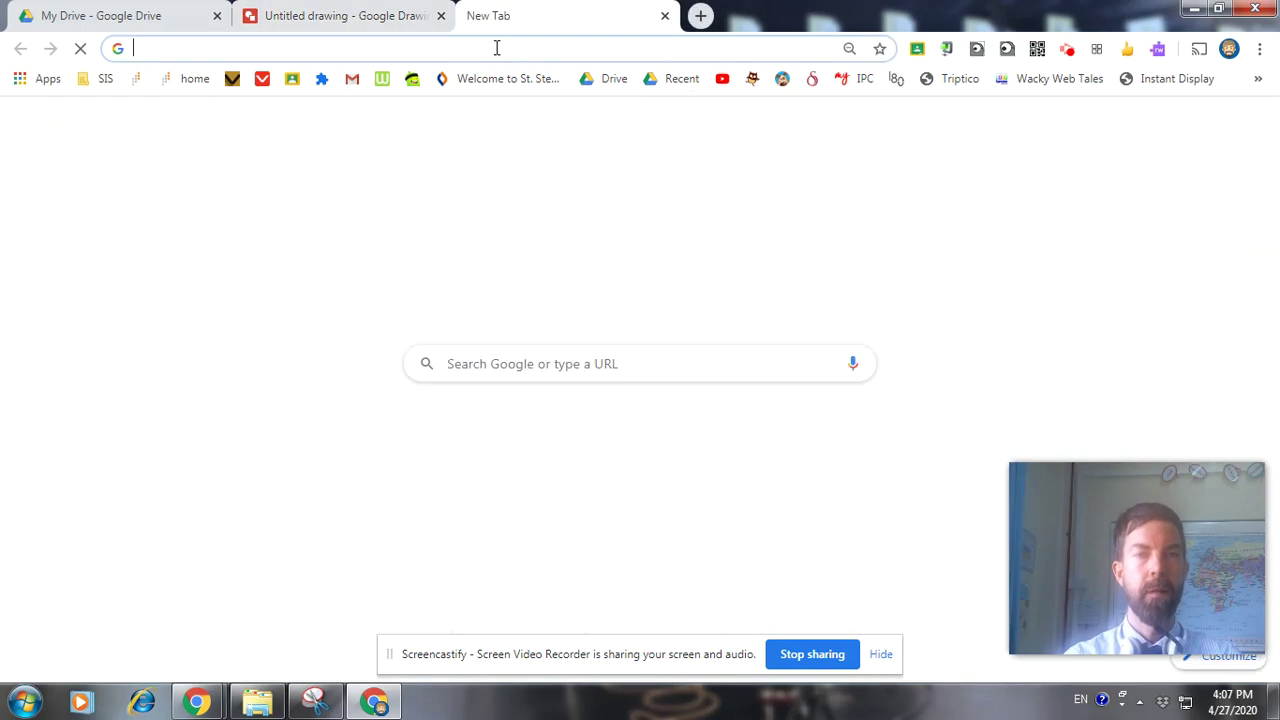
pyautogui.write('y')
pyautogui.press('Return')
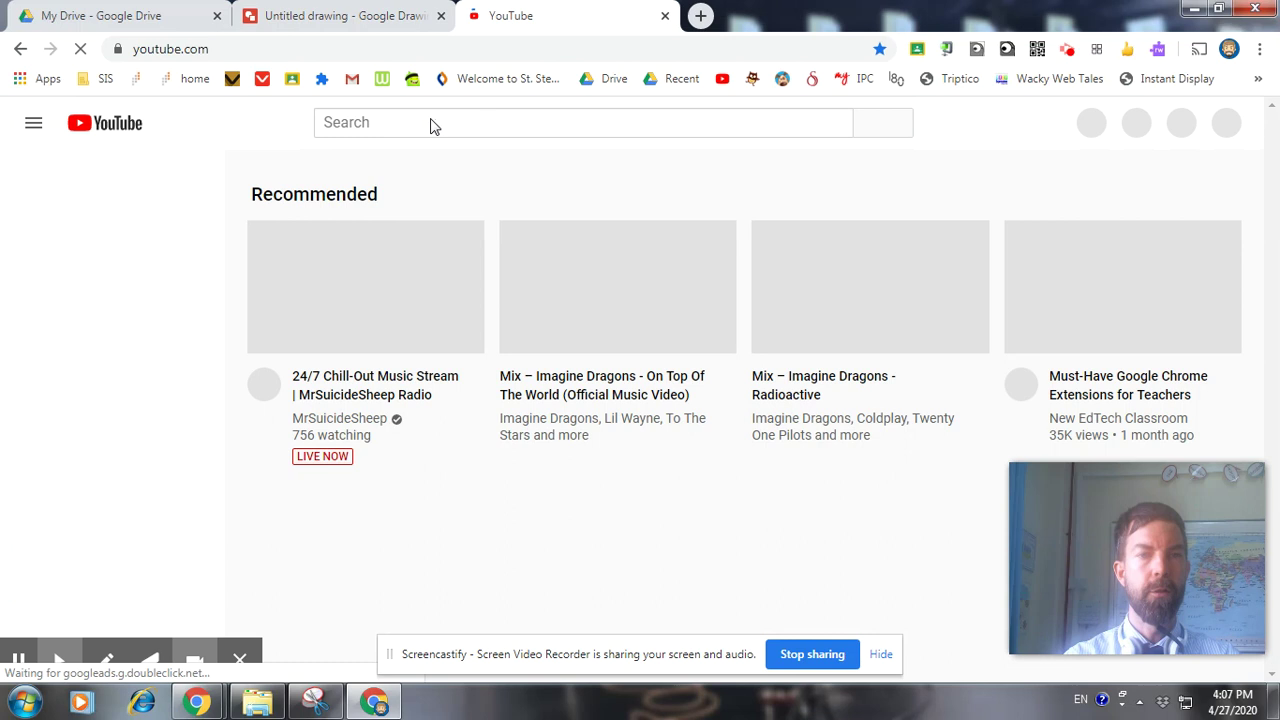
pyautogui.click(430, 122)
pyautogui.write('va')
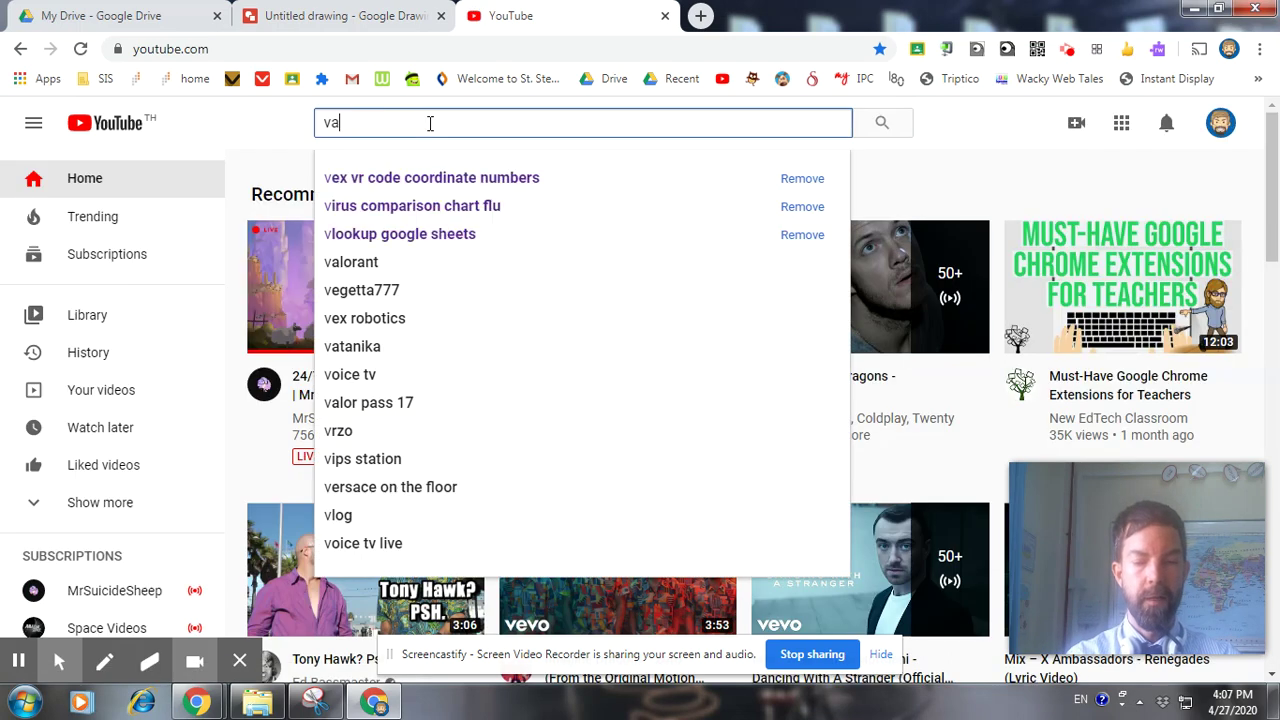
pyautogui.write('n gogh ')
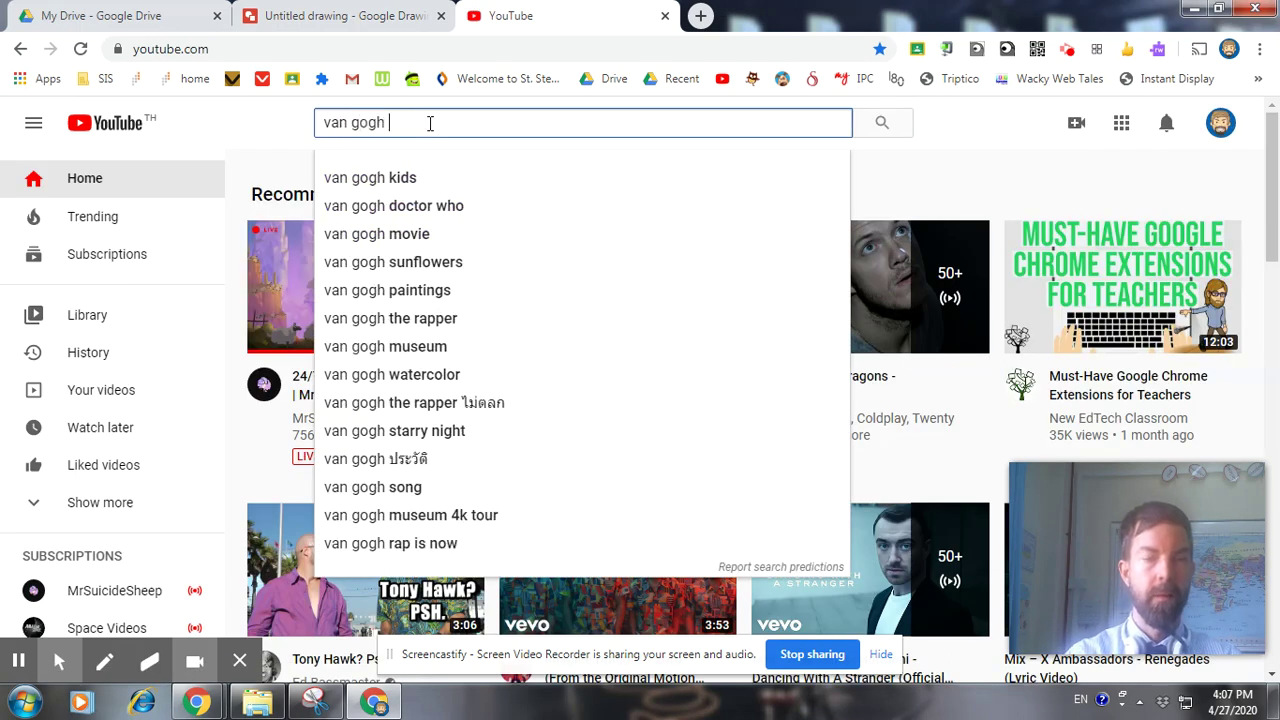
pyautogui.write('for kids')
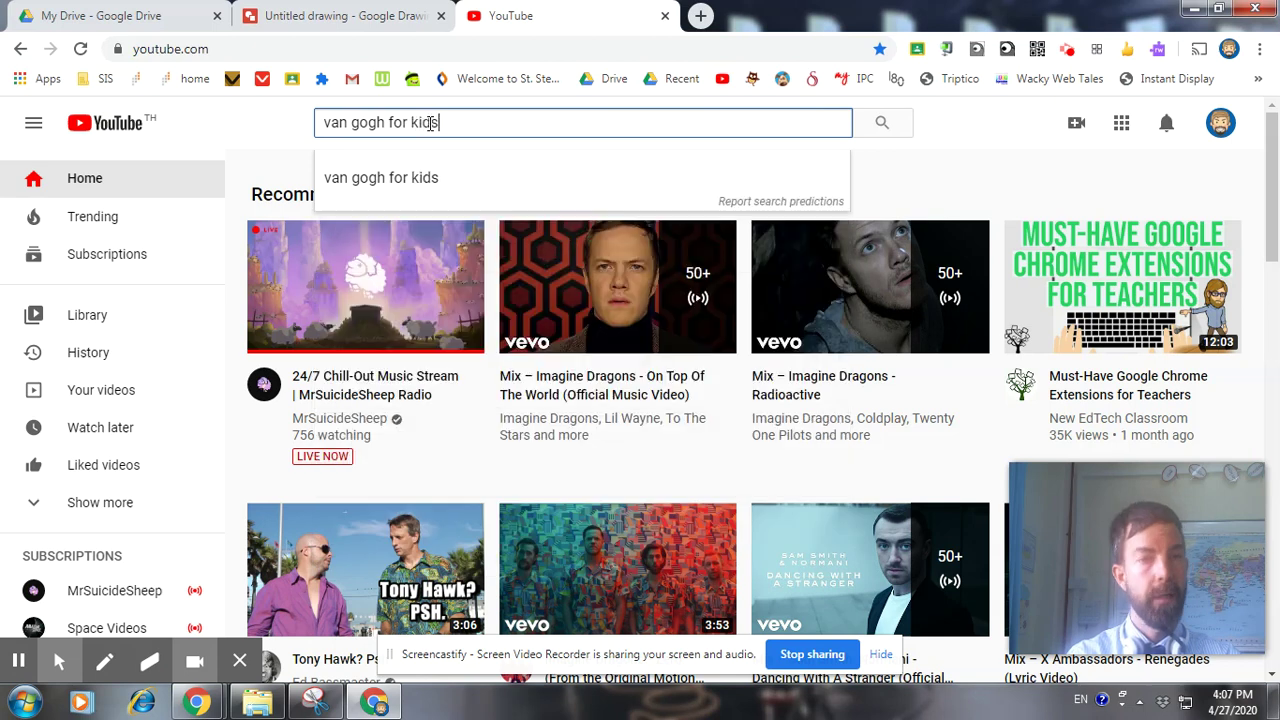
pyautogui.press('Return')
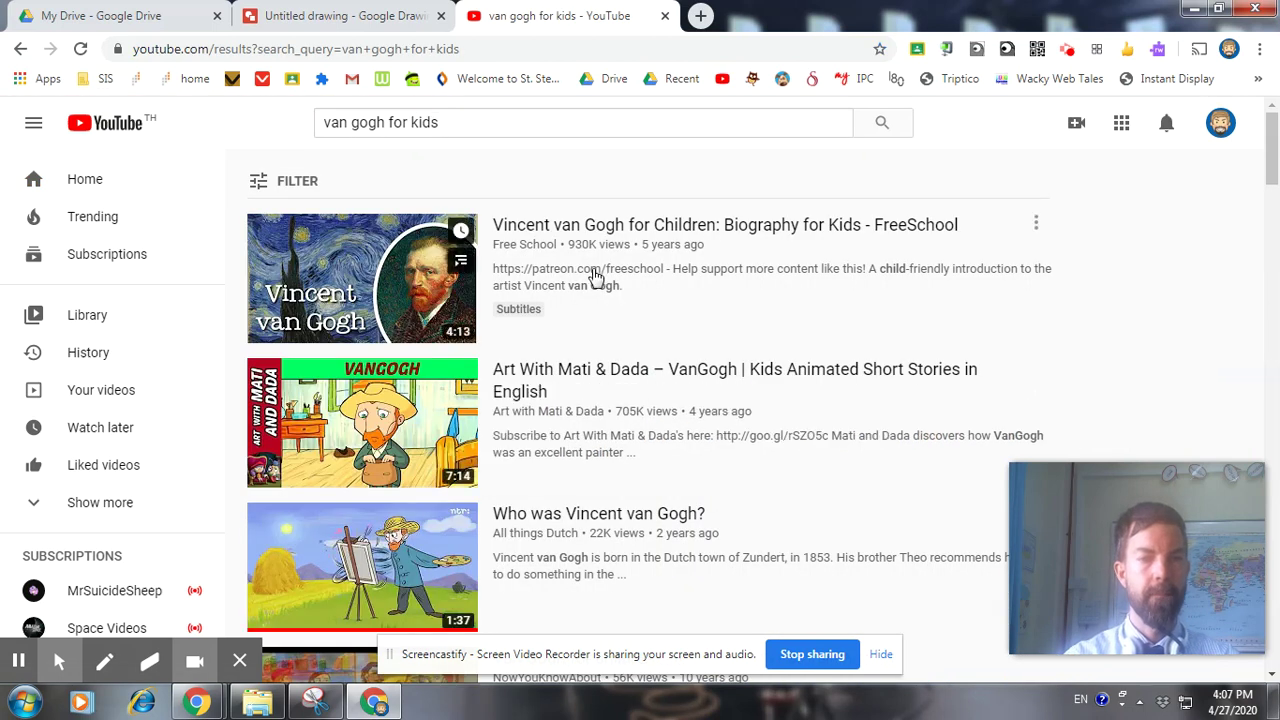
pyautogui.scroll(-2, 594, 277)
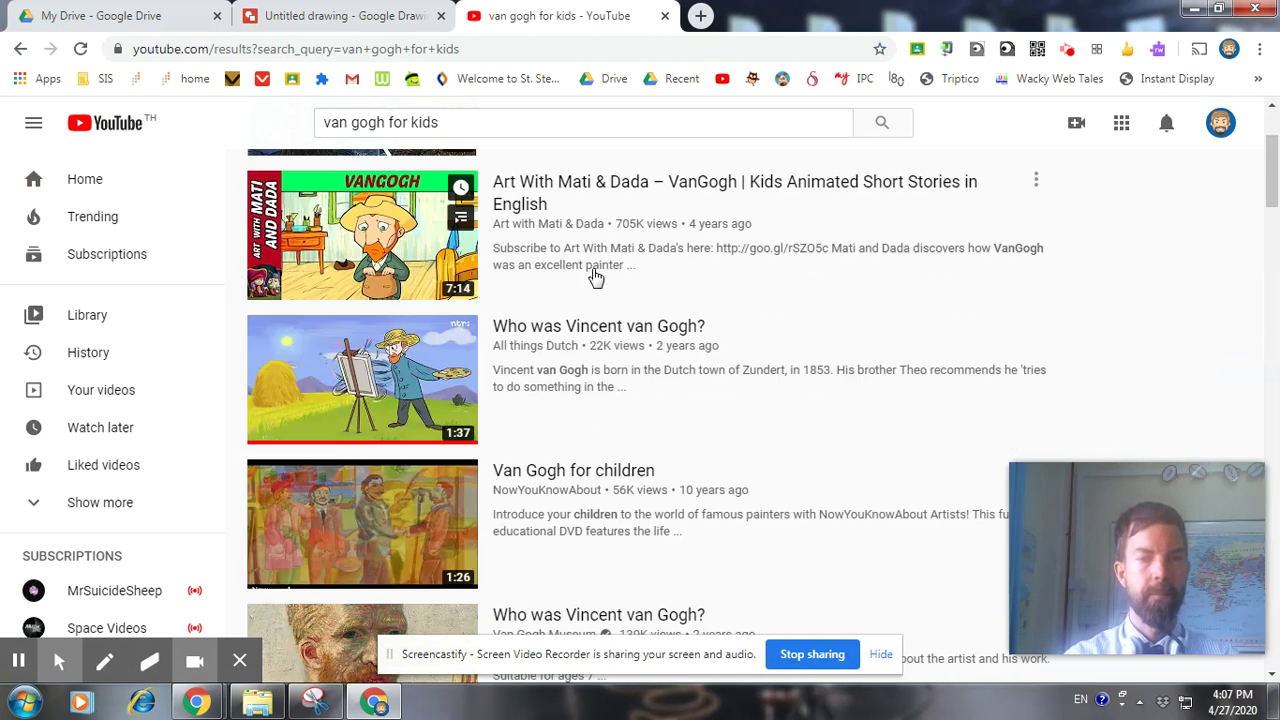
pyautogui.click(355, 374)
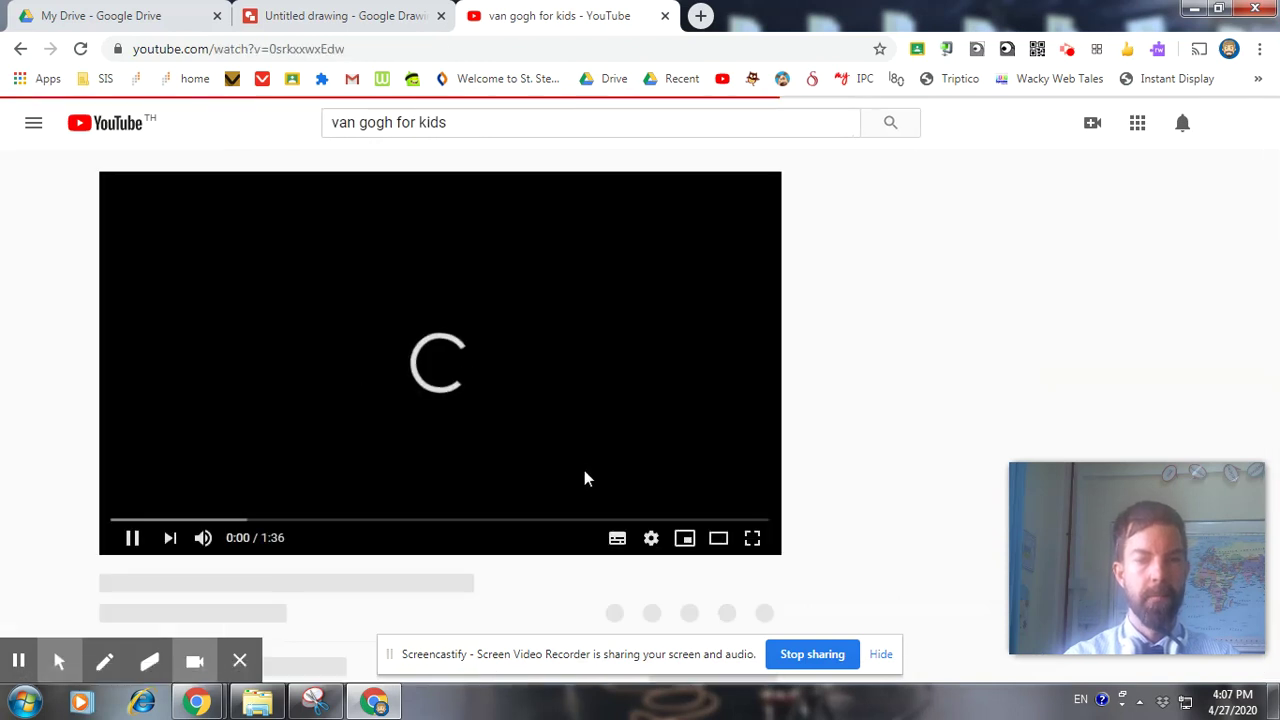
# - Pause the video and copy its share link
pyautogui.click(125, 540)
pyautogui.scroll(-3, 128, 540)
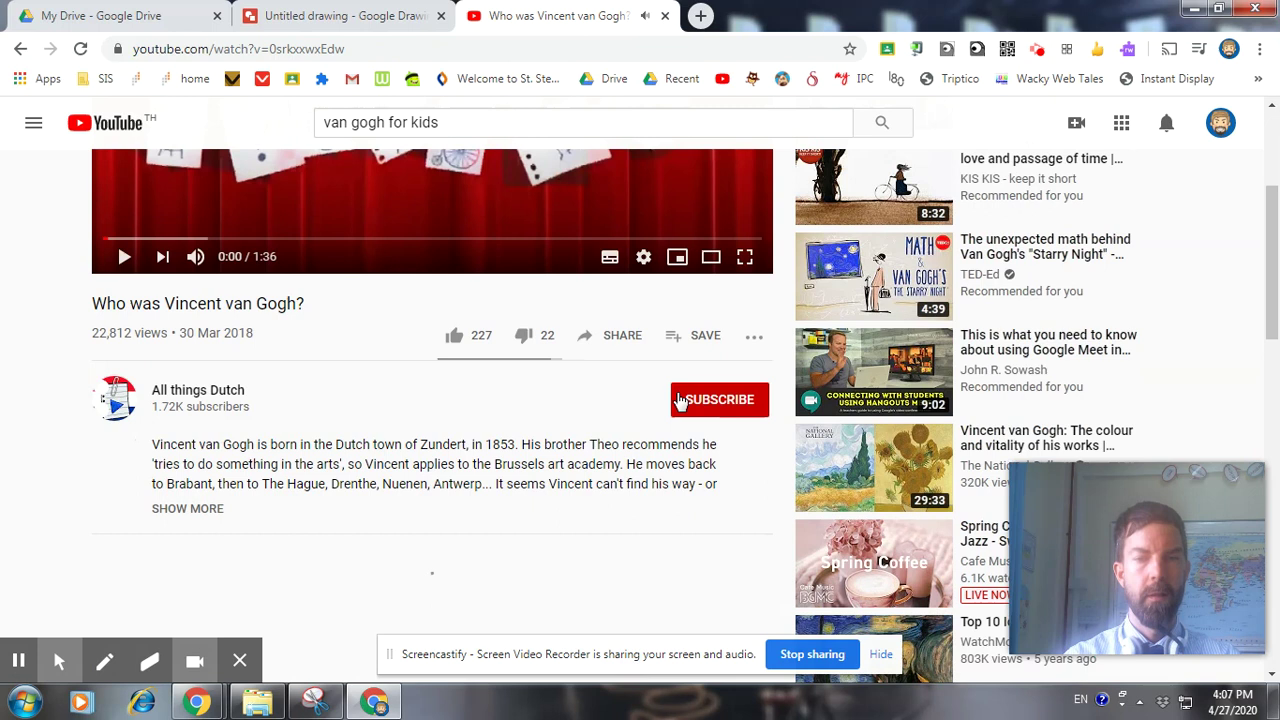
pyautogui.click(588, 341)
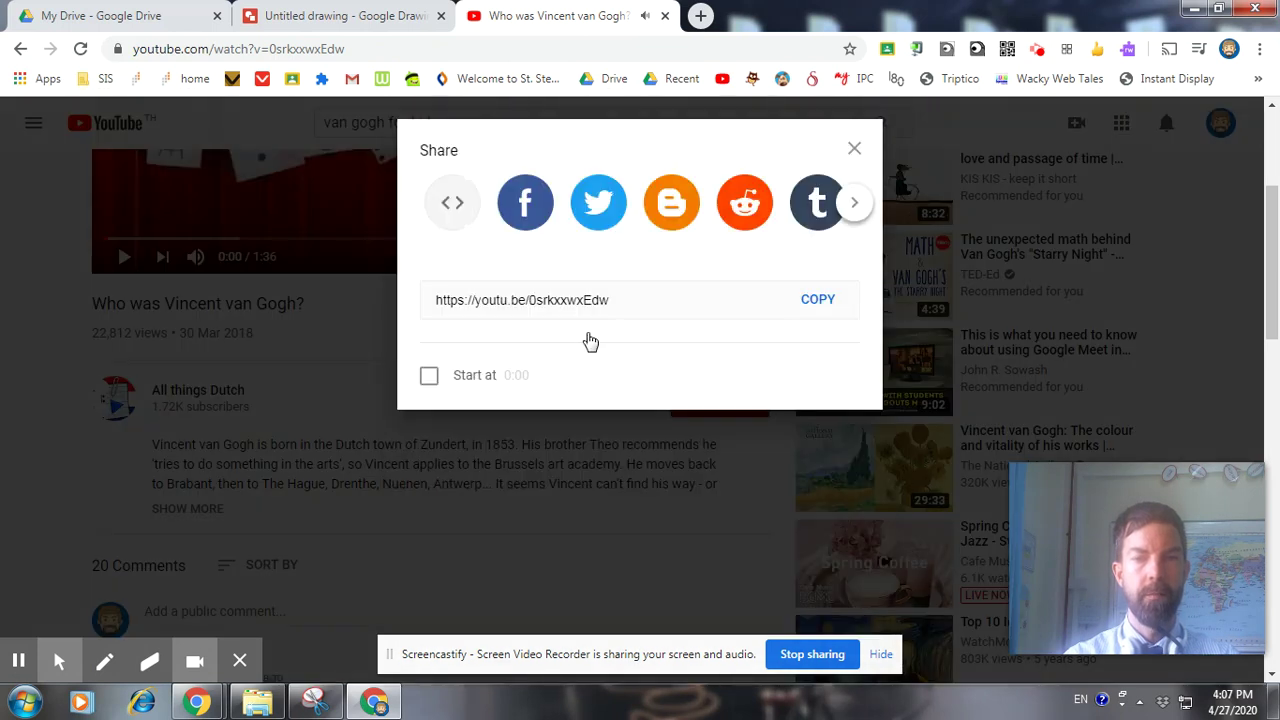
pyautogui.click(818, 425)
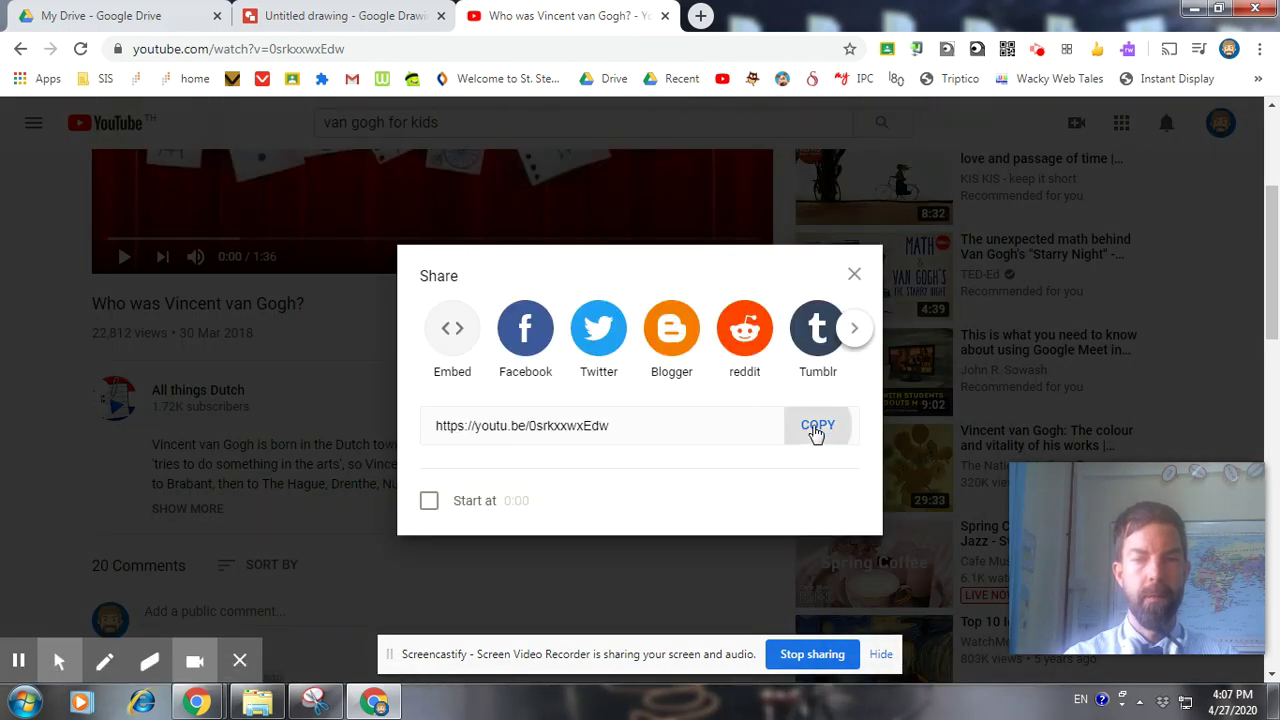
pyautogui.click(701, 15)
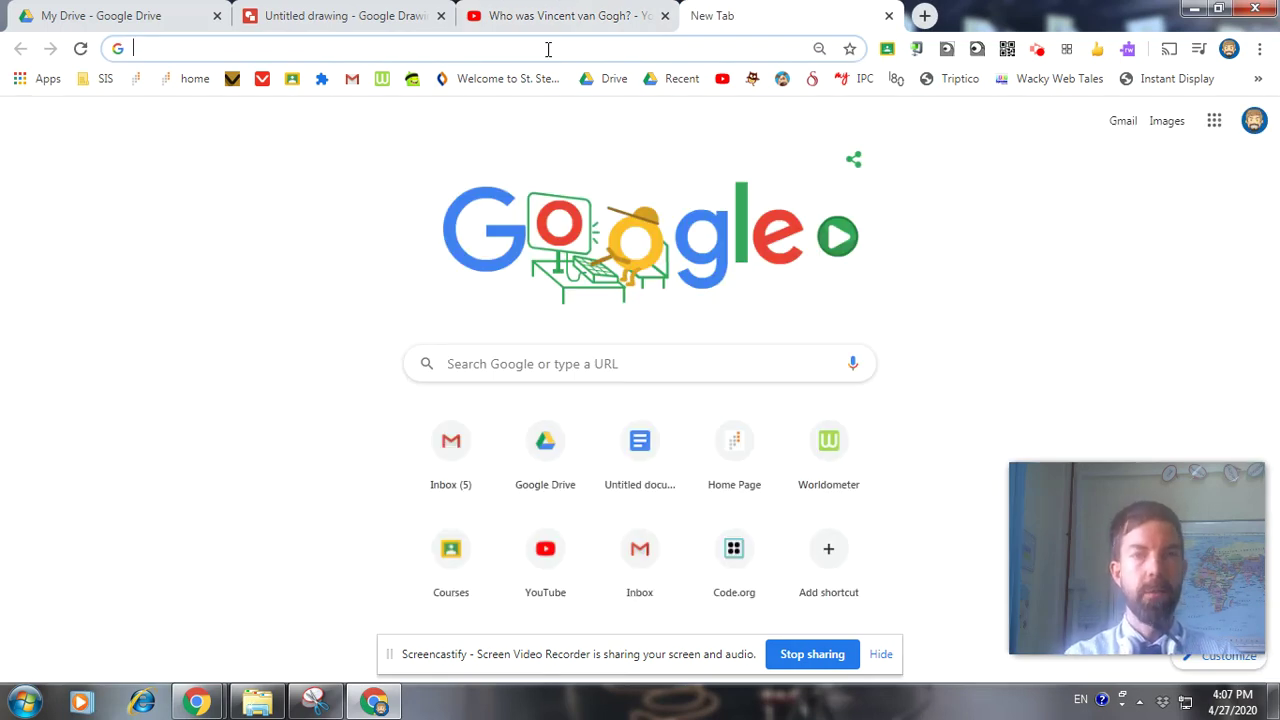
# - Start a new Slides presentation and paste the video link into the Insert video search
pyautogui.write('slid')
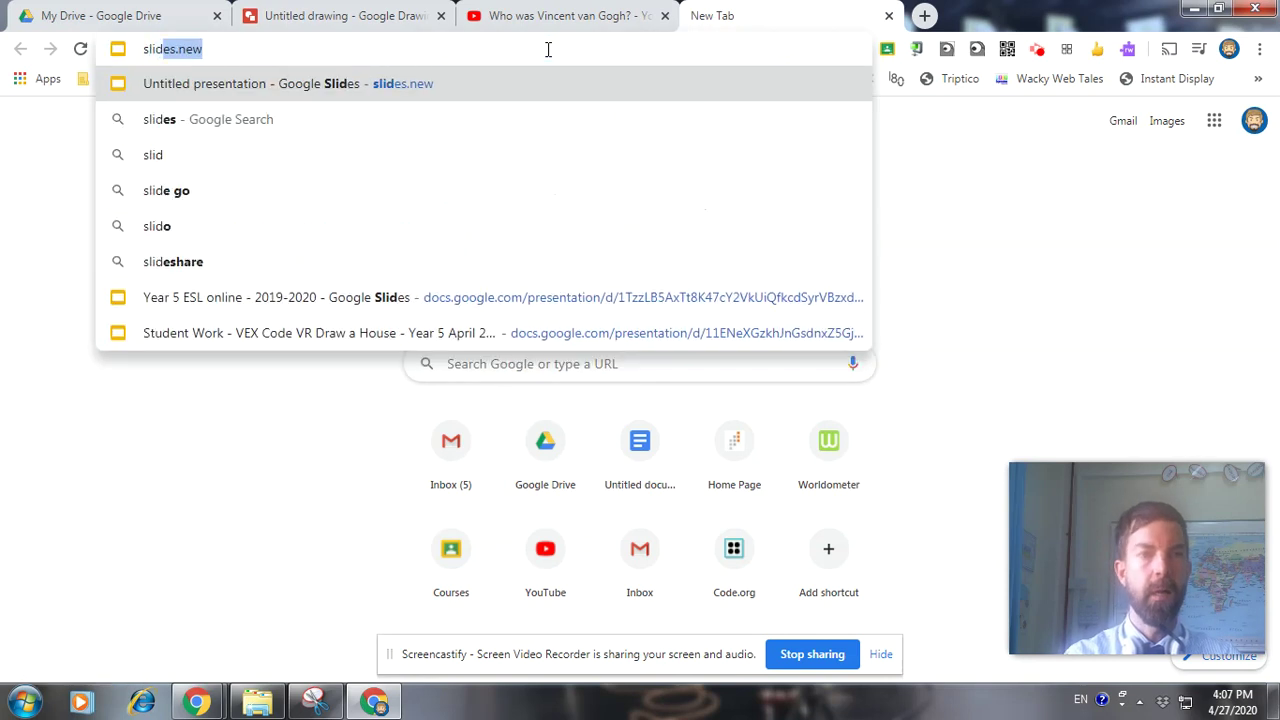
pyautogui.press('Return')
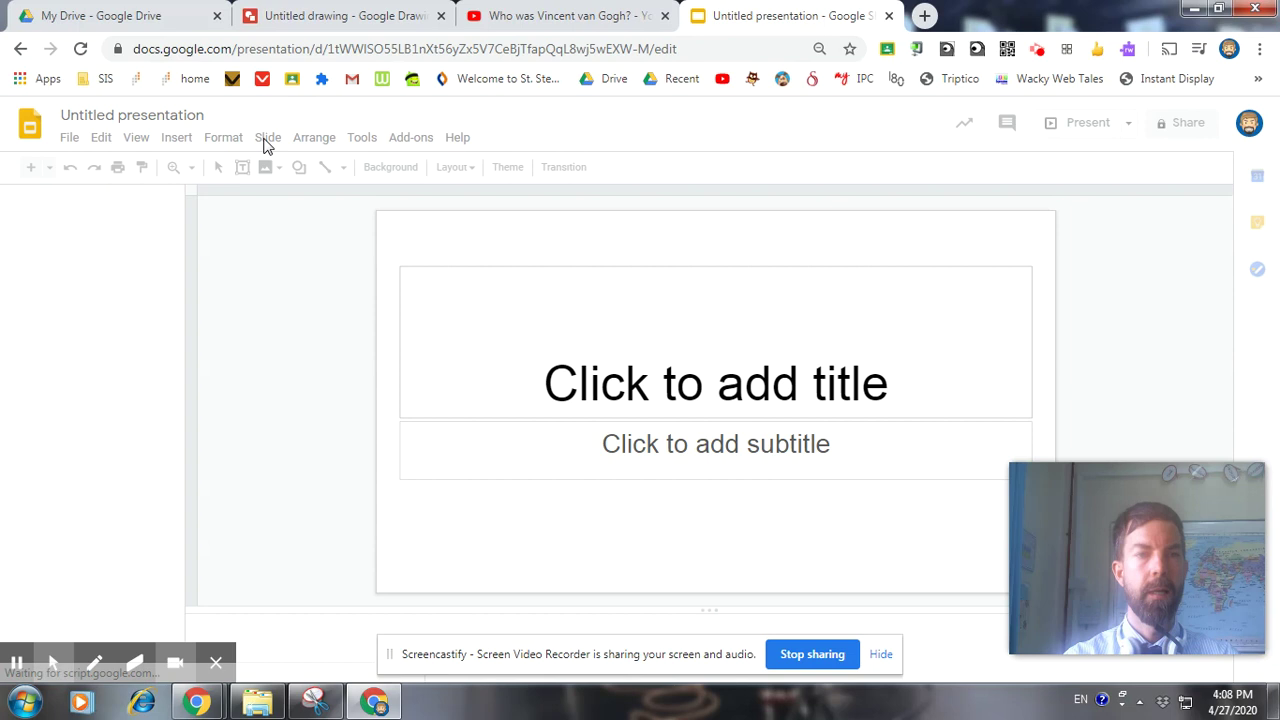
pyautogui.click(178, 138)
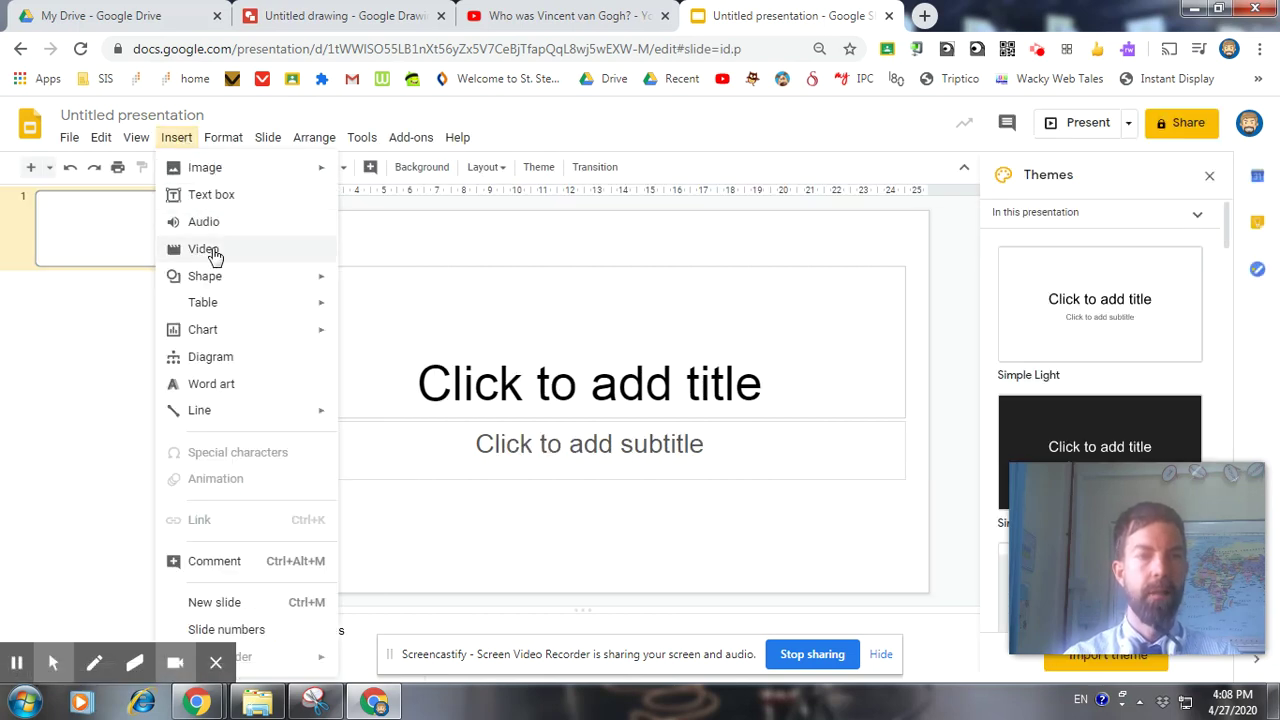
pyautogui.click(215, 254)
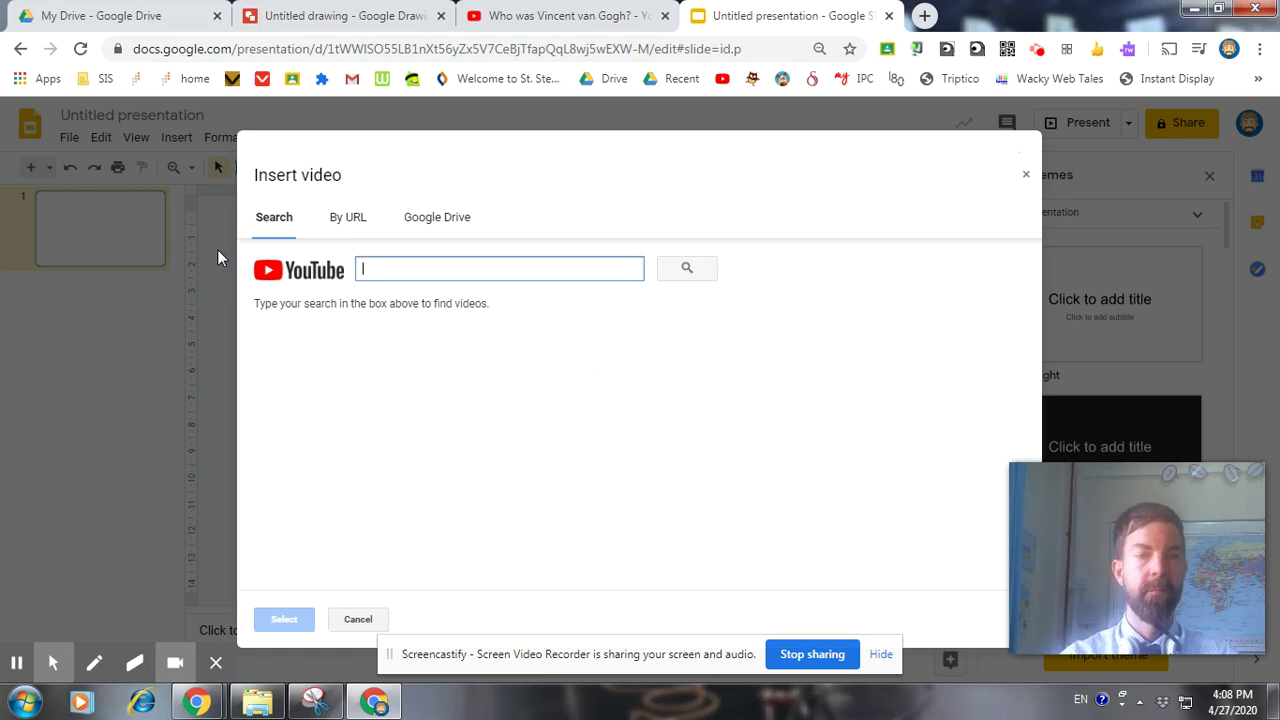
pyautogui.click(448, 267)
pyautogui.hotkey('ctrl', 'v')
# - Embed the 'Who was Vincent van Gogh?' video on the slide and copy it
pyautogui.click(681, 271)
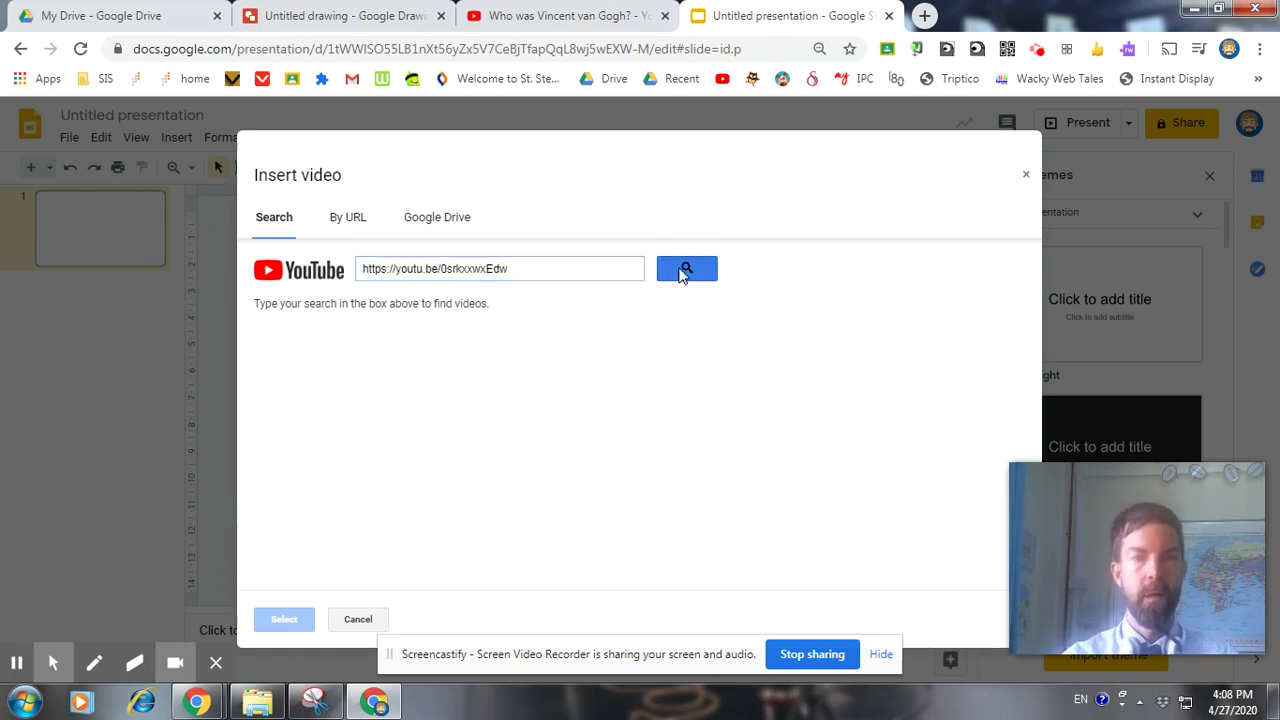
pyautogui.click(705, 345)
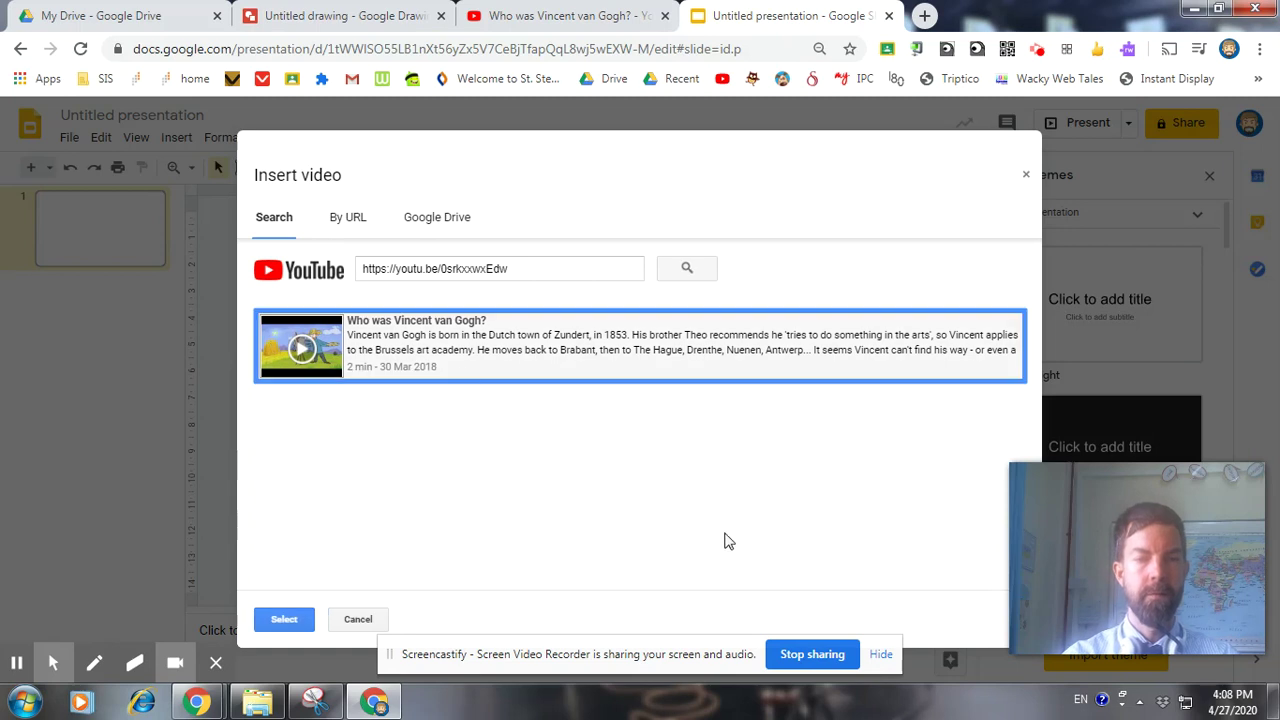
pyautogui.click(283, 619)
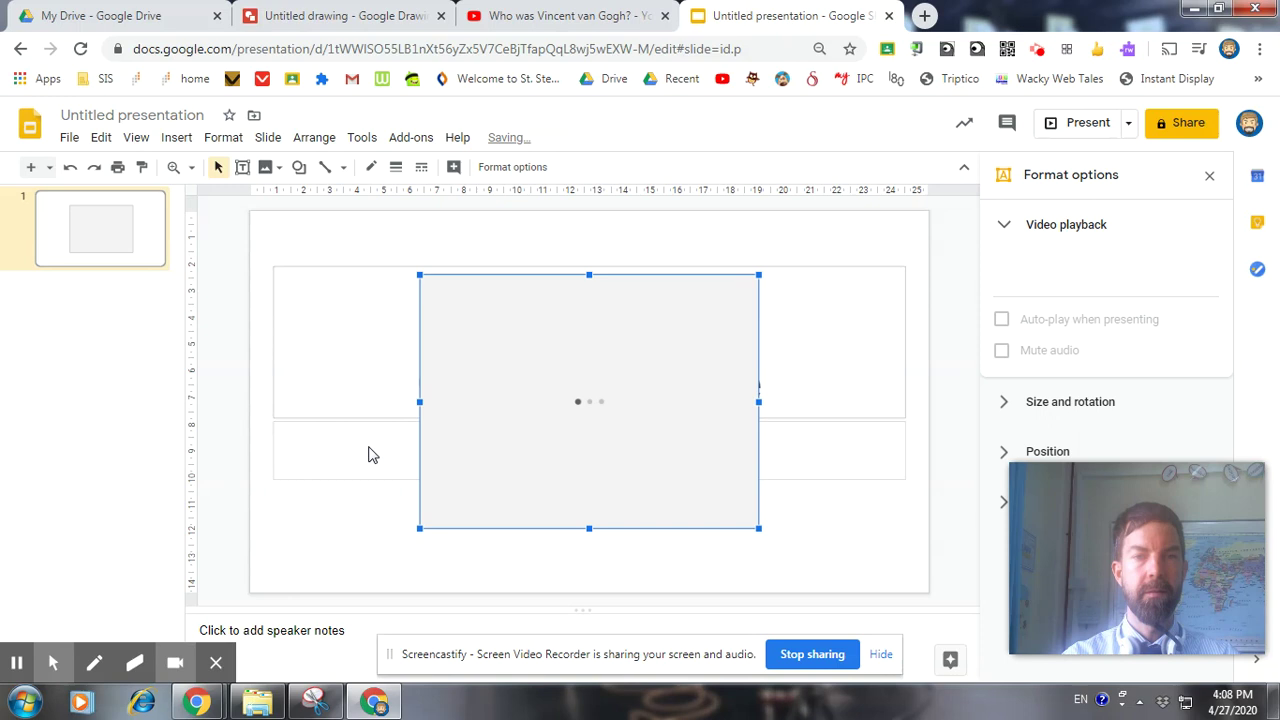
pyautogui.rightClick(583, 302)
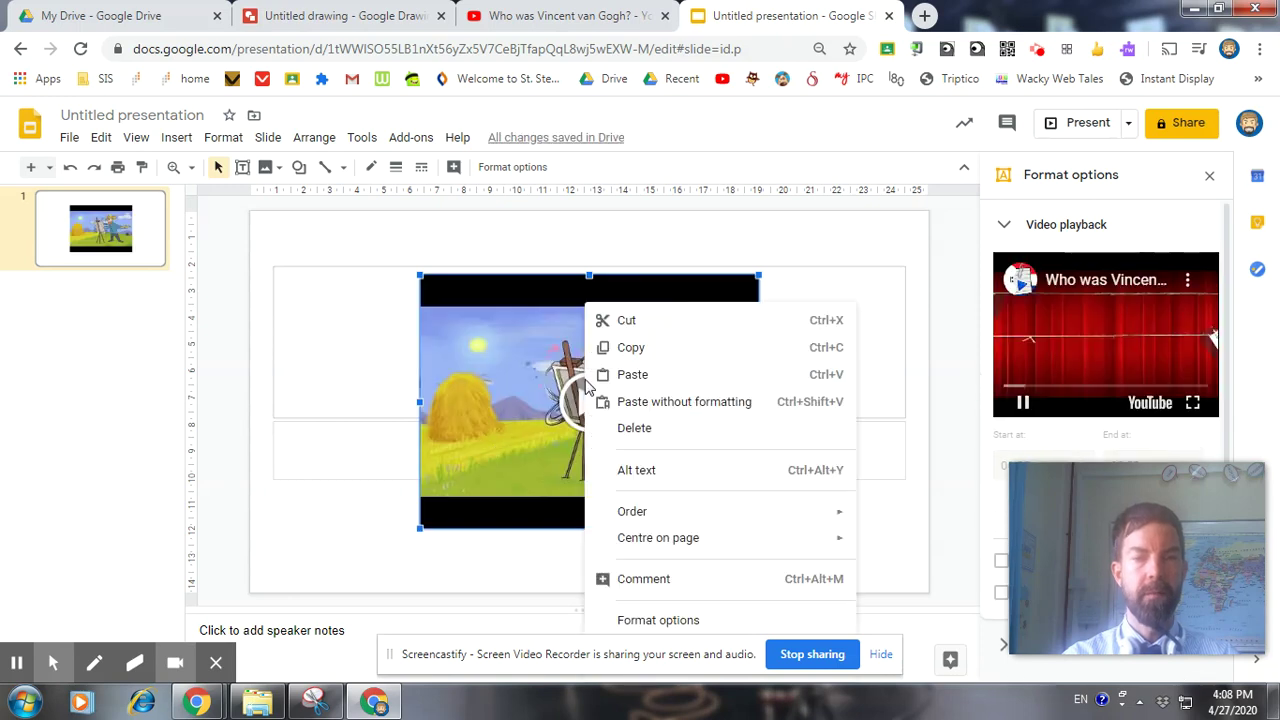
pyautogui.click(632, 347)
# - Paste the 'Who was Vincent van Gogh?' video into the drawing, shrink it, and move it bottom-left
pyautogui.click(290, 15)
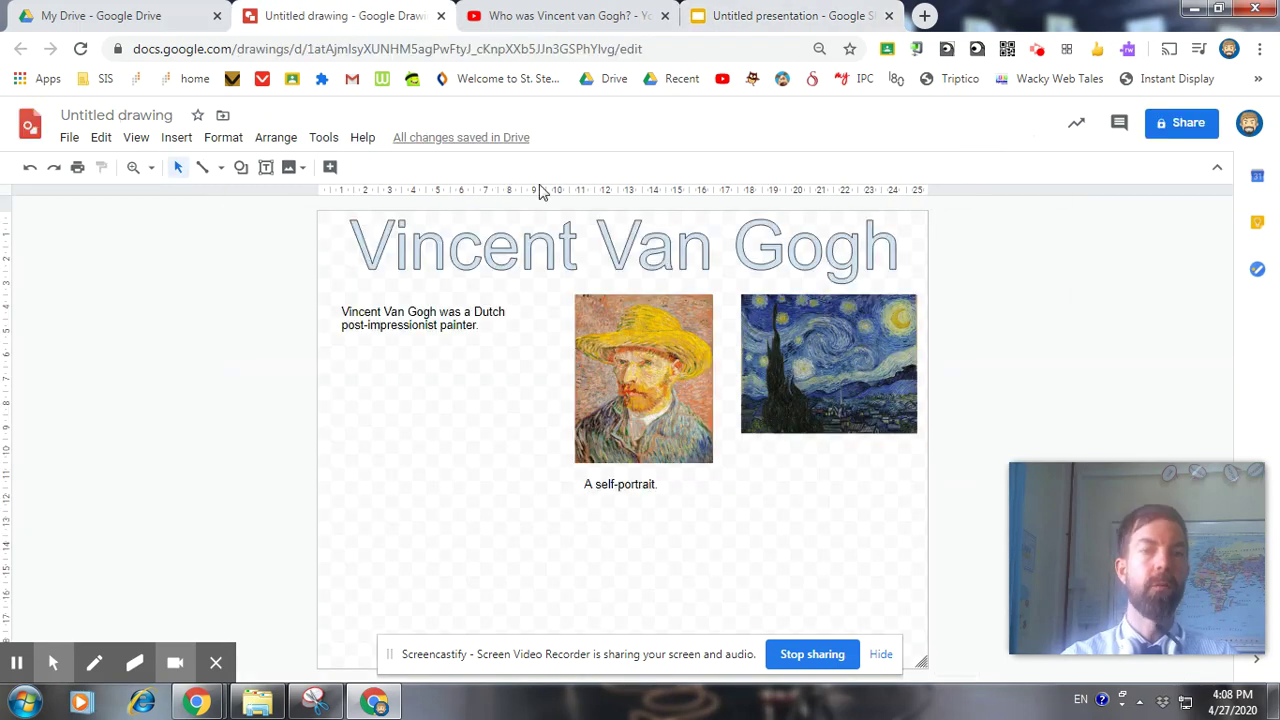
pyautogui.hotkey('ctrl', 'v')
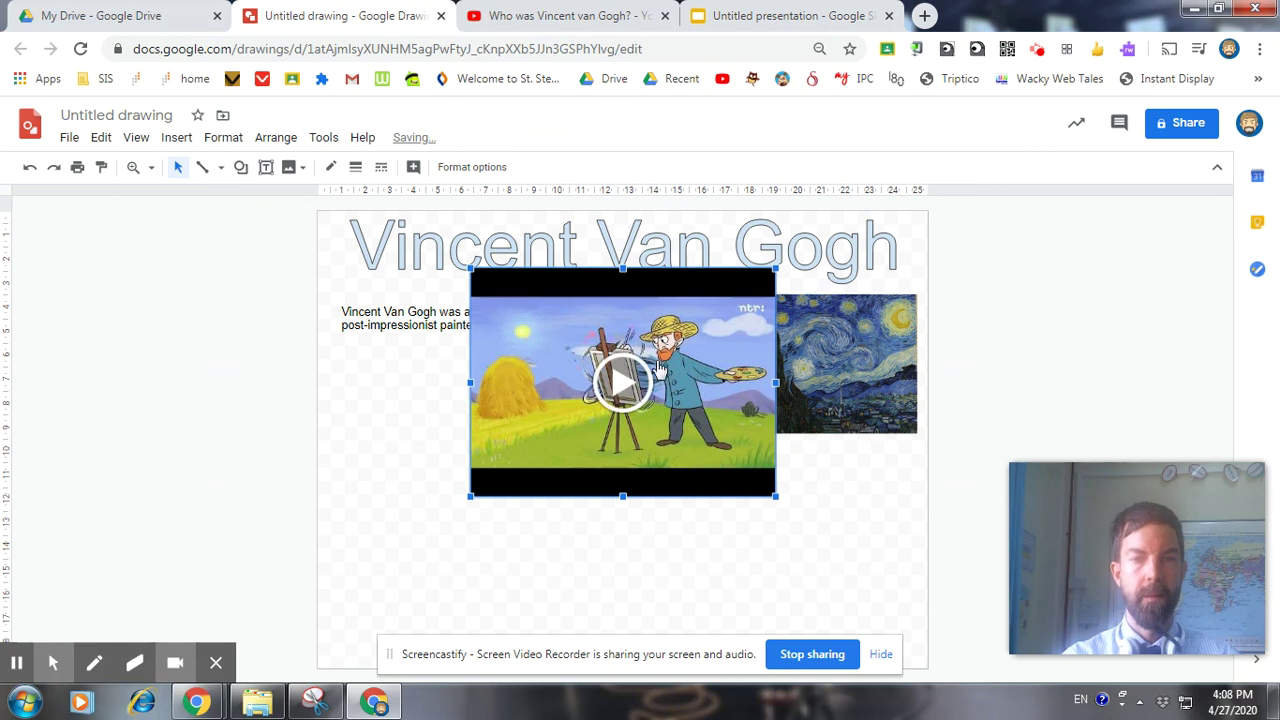
pyautogui.moveTo(775, 268); pyautogui.dragTo(681, 337)
pyautogui.moveTo(514, 429); pyautogui.dragTo(374, 585)
pyautogui.click(744, 556)
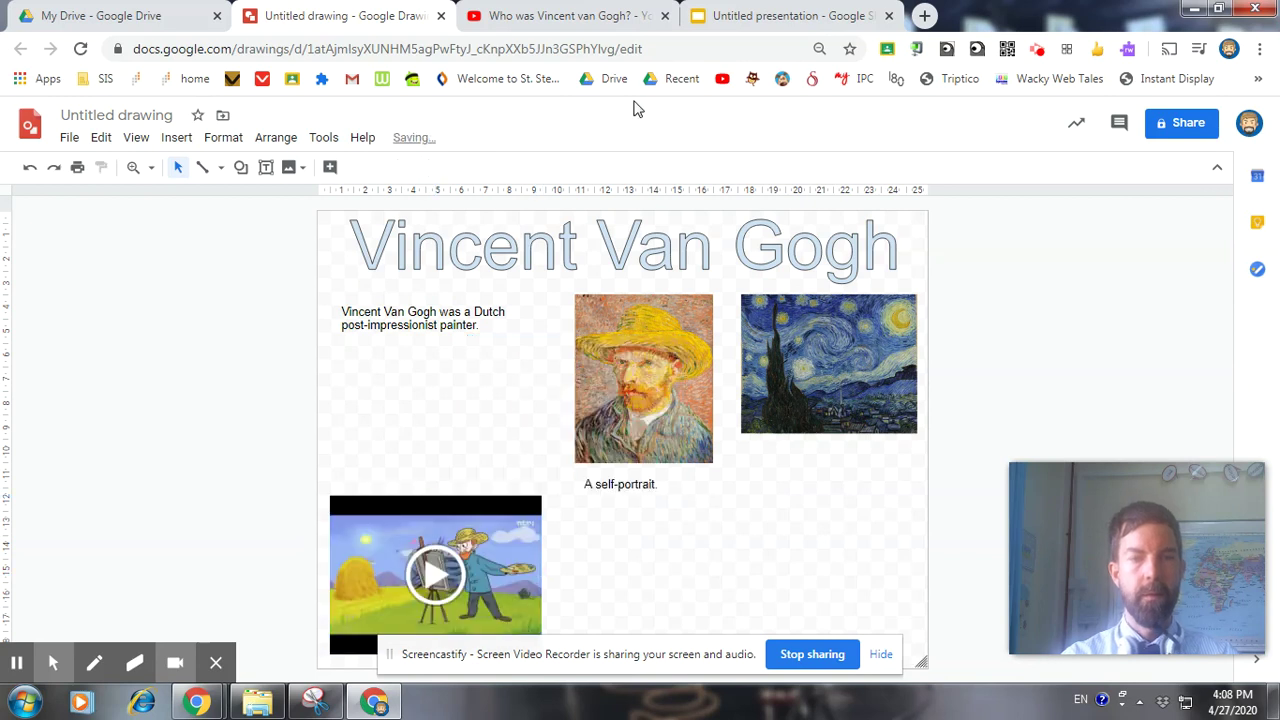
pyautogui.click(176, 138)
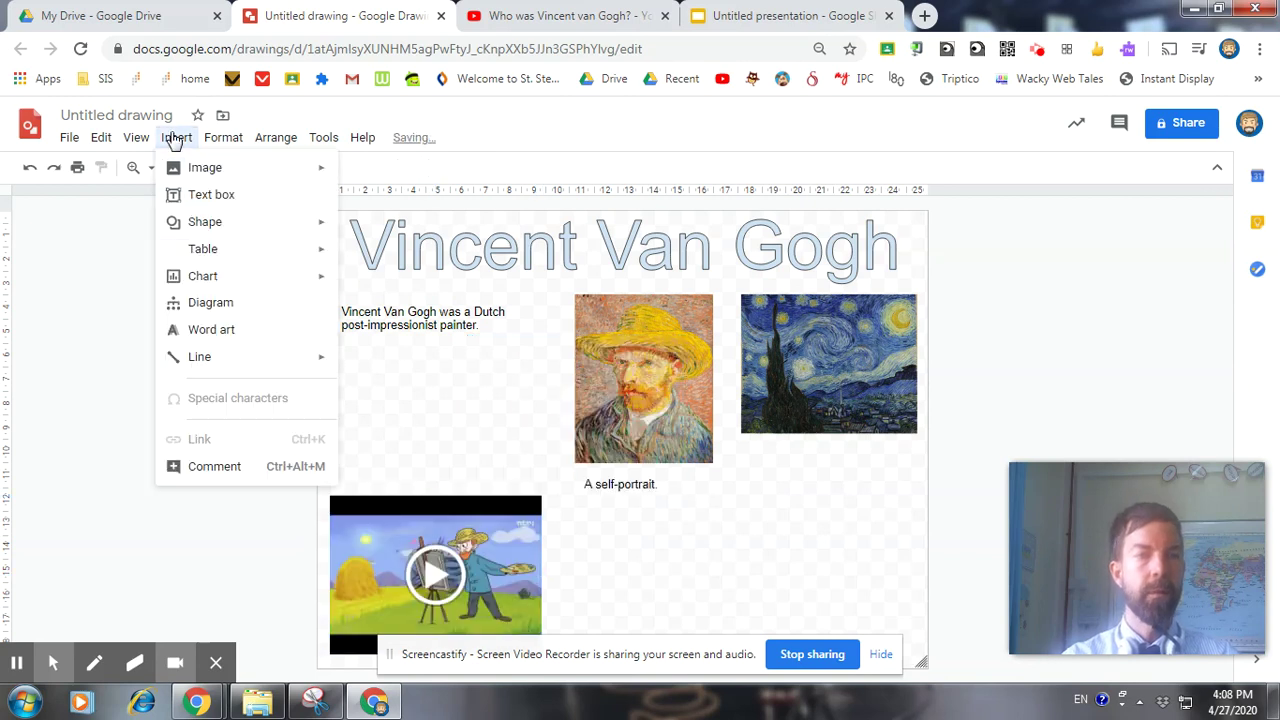
# - Draw a lower-right text box reading 'Fun Fact:' with 'He cut off his own ear' below
pyautogui.click(229, 203)
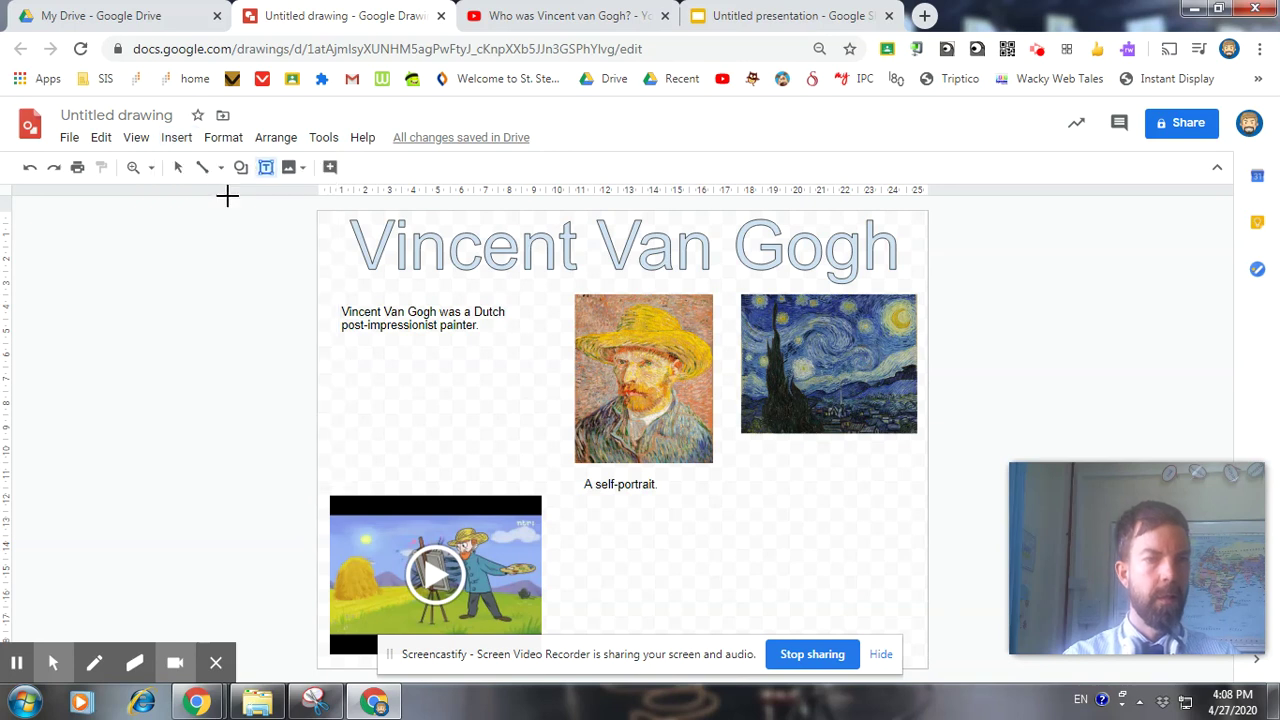
pyautogui.moveTo(755, 507); pyautogui.dragTo(901, 641)
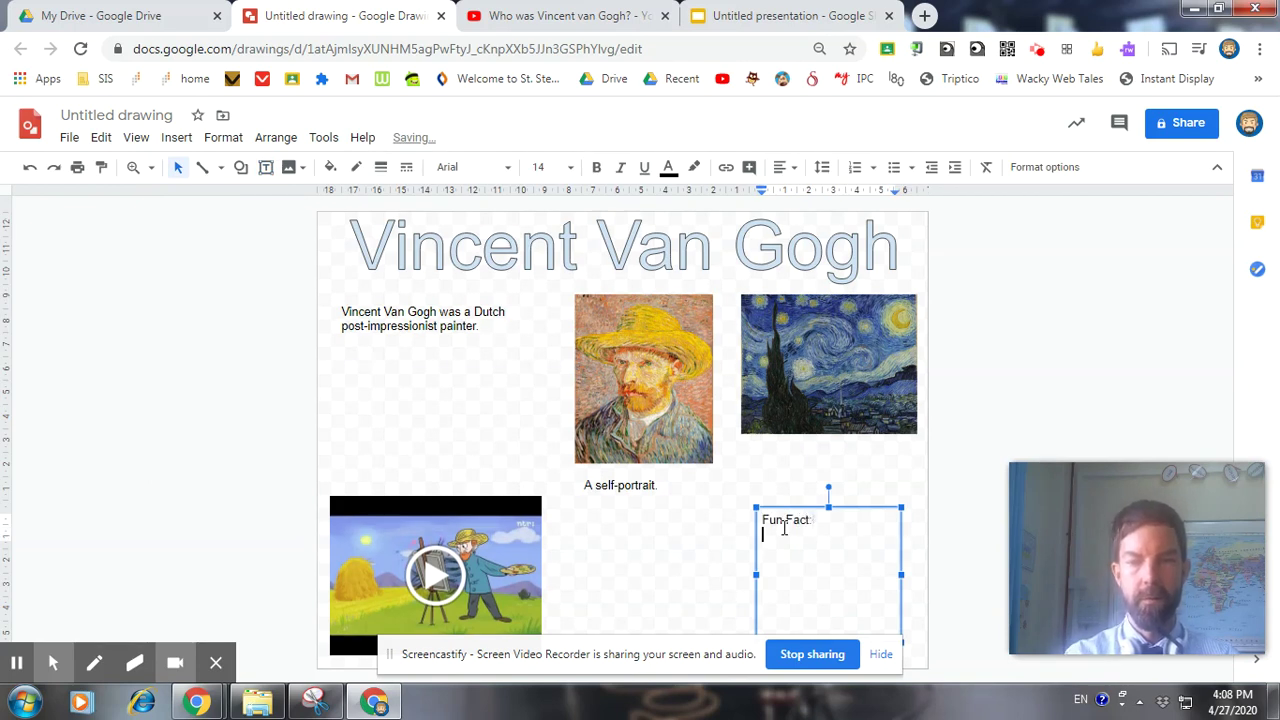
pyautogui.press('Return')
pyautogui.write('He cut of')
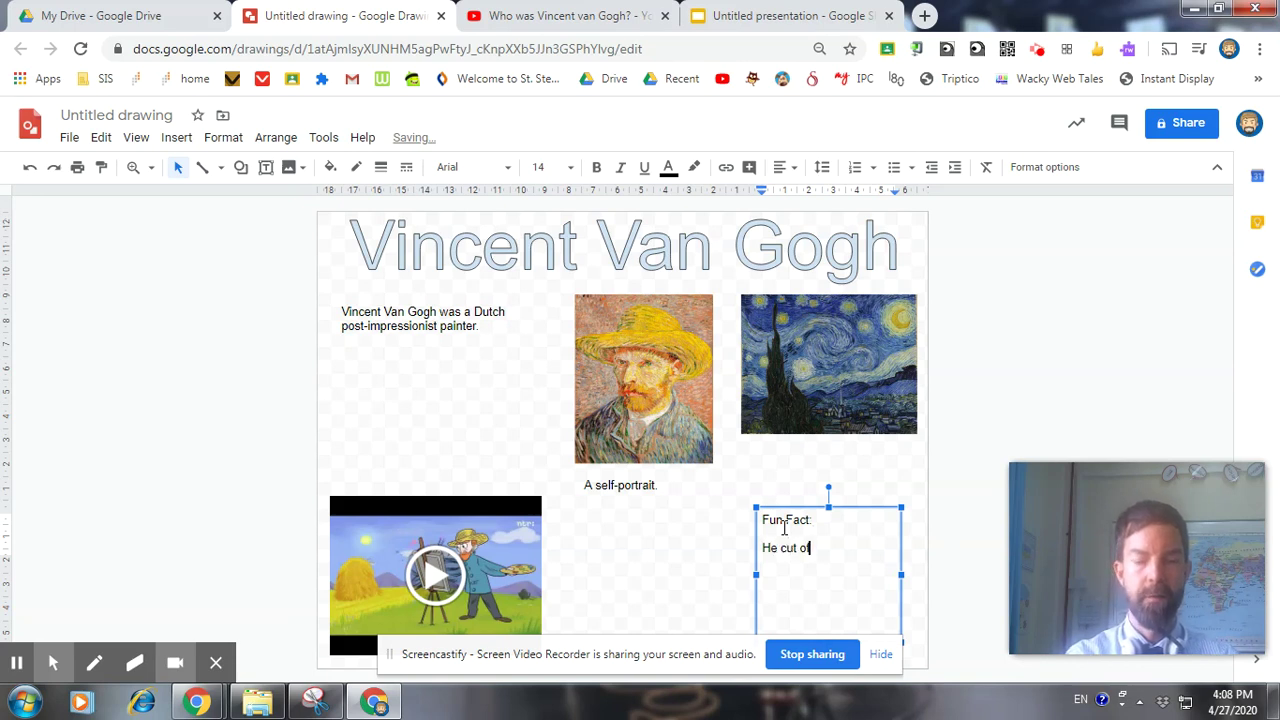
pyautogui.write('f his own ear.')
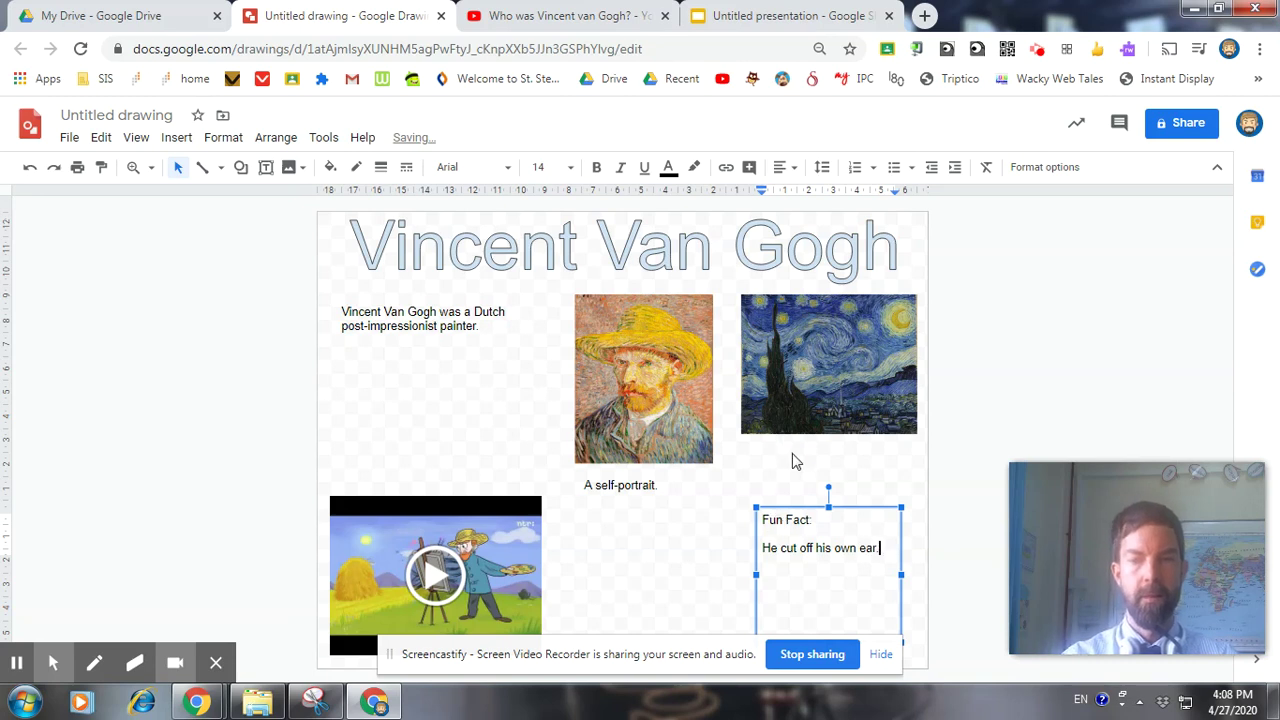
pyautogui.click(794, 457)
pyautogui.click(798, 520)
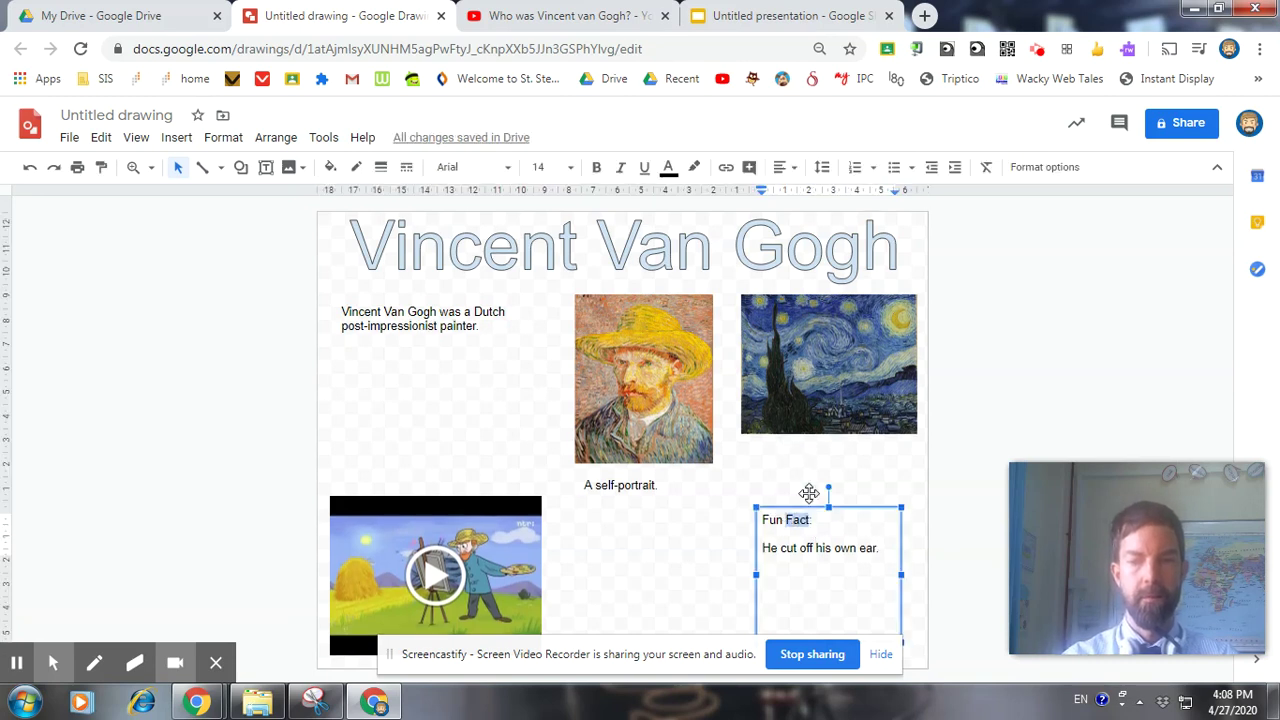
pyautogui.click(848, 533)
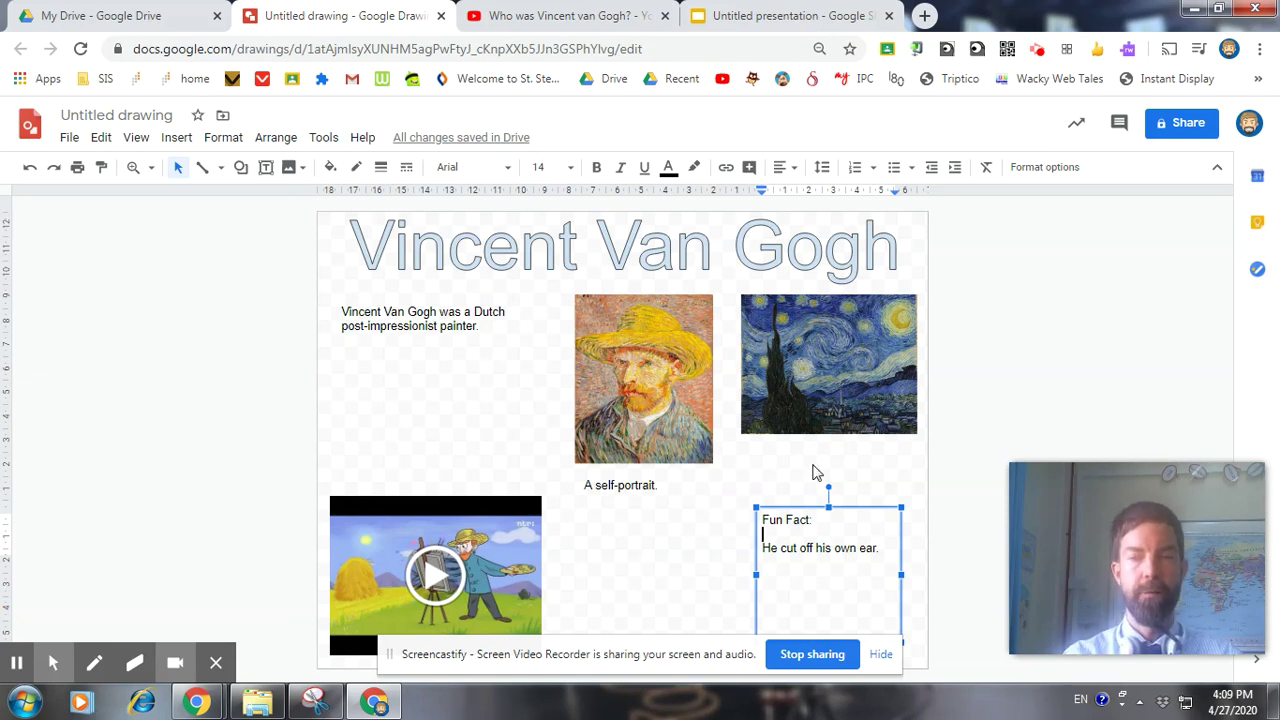
pyautogui.click(798, 464)
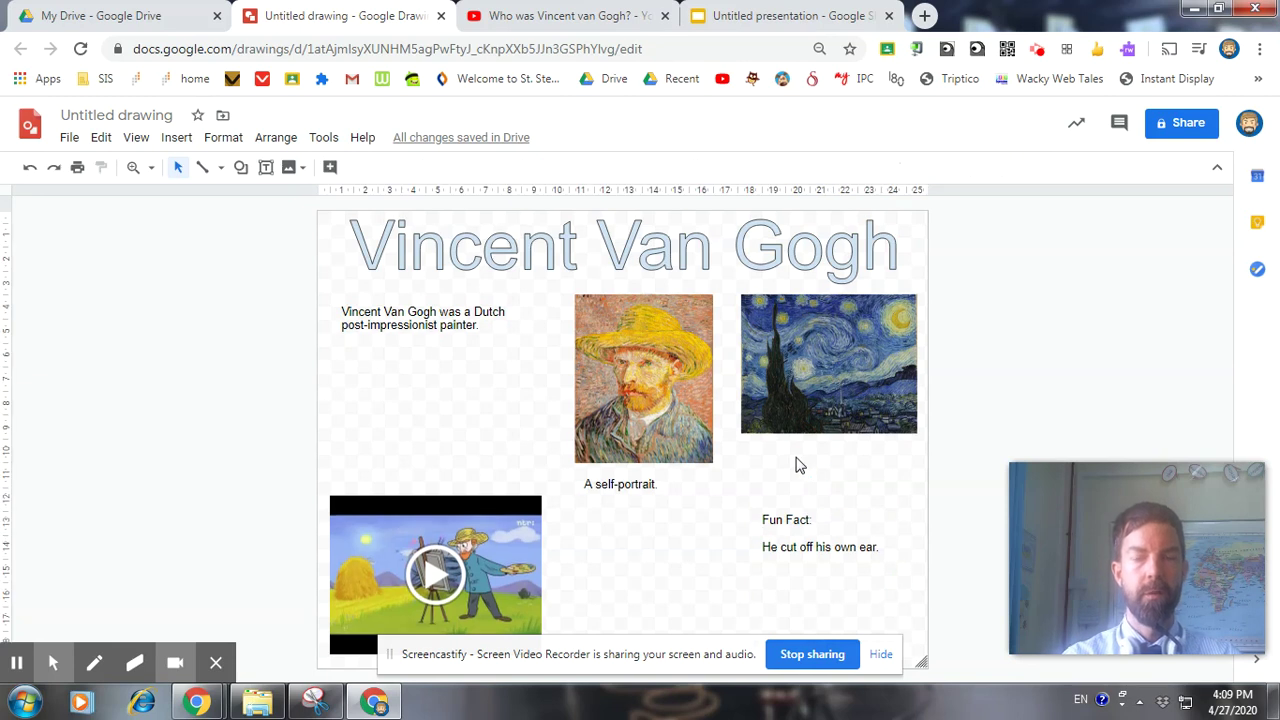